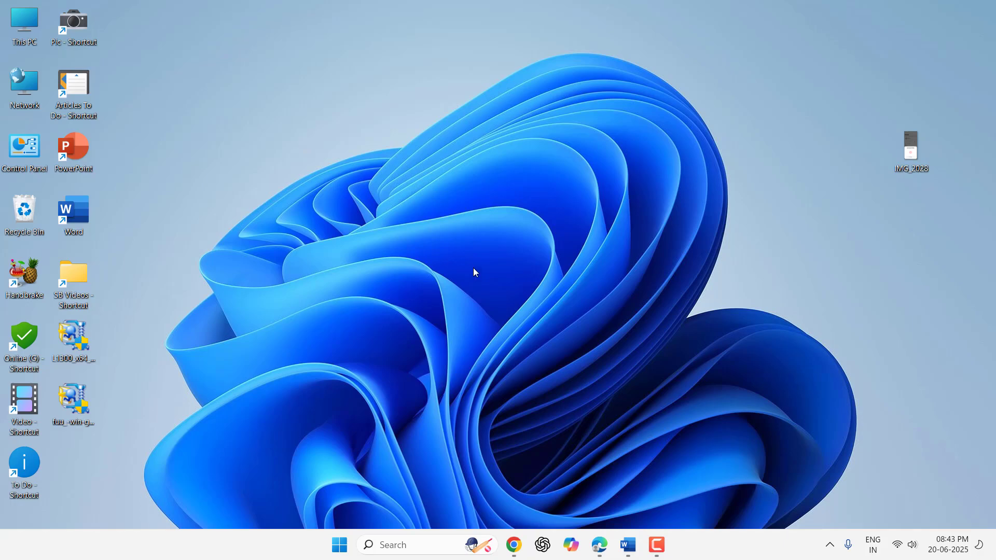
Reach the Epson L1300 downloads page keeping Windows 10 64-bit as the operating system.
left_click(598, 544)
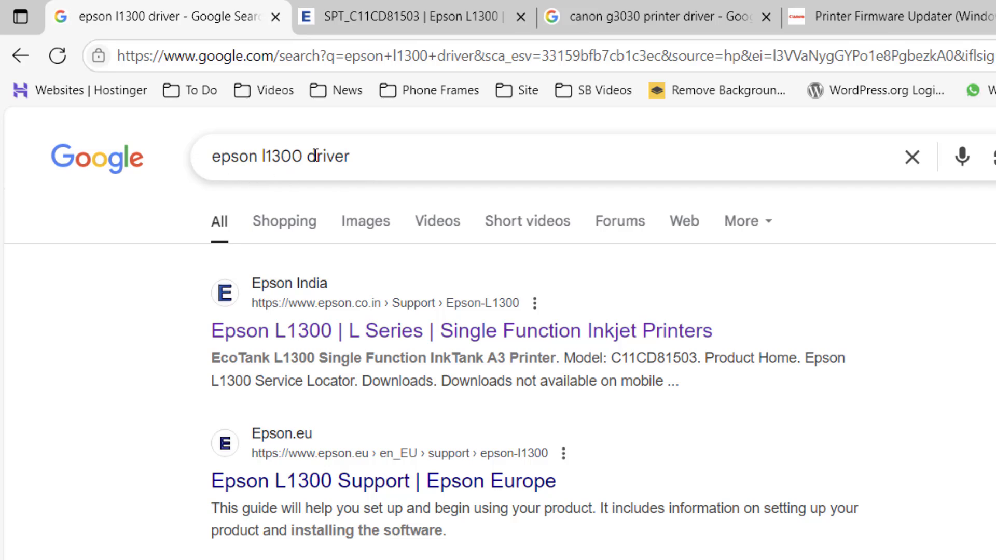
right_click(368, 334)
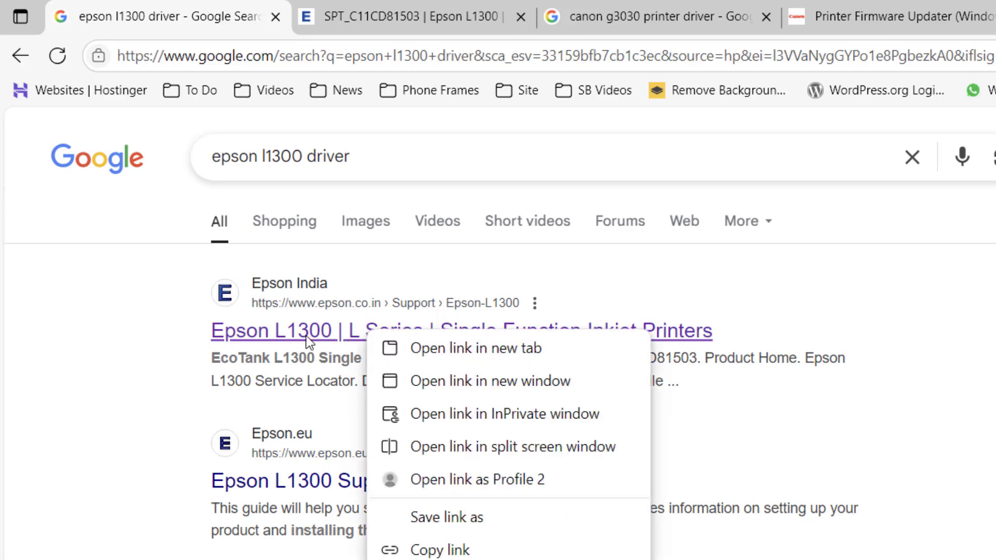
key("Escape")
left_click(416, 24)
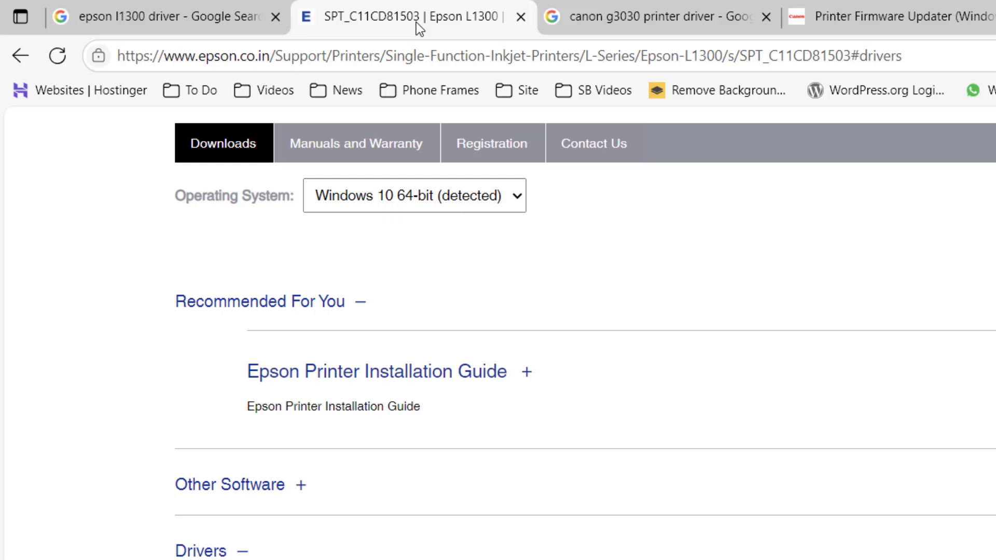
scroll(413, 378, "up", 3)
left_click(352, 397)
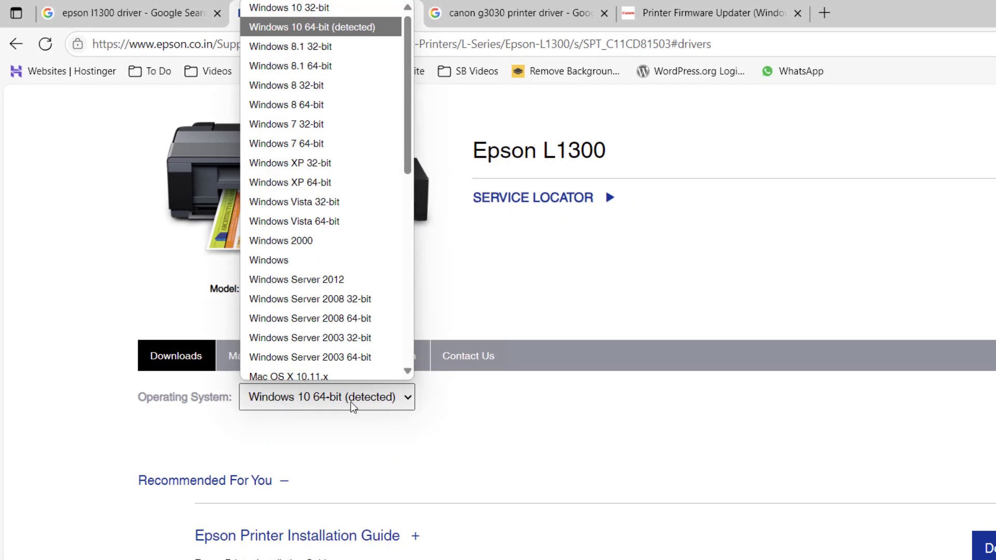
left_click(386, 22)
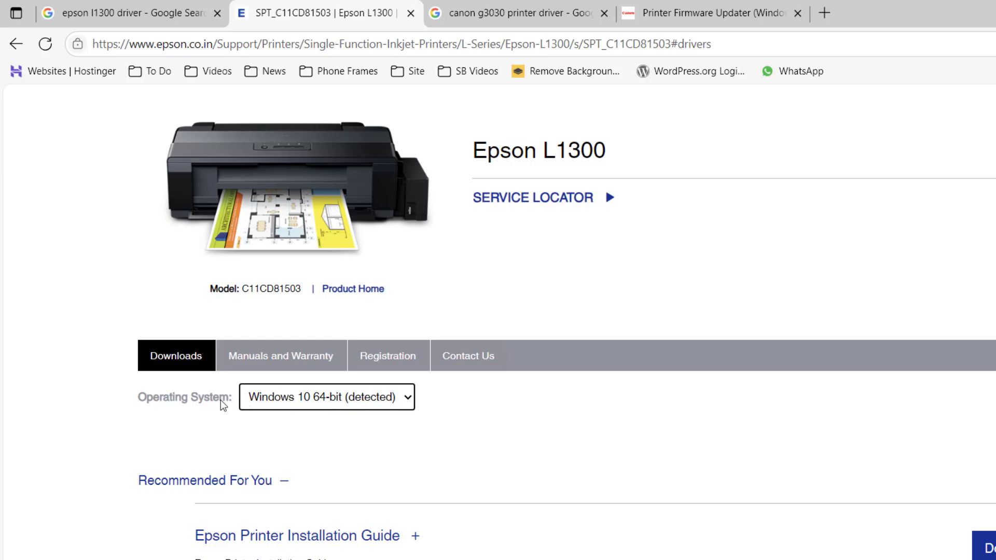
scroll(219, 400, "down", 2)
scroll(160, 407, "down", 2)
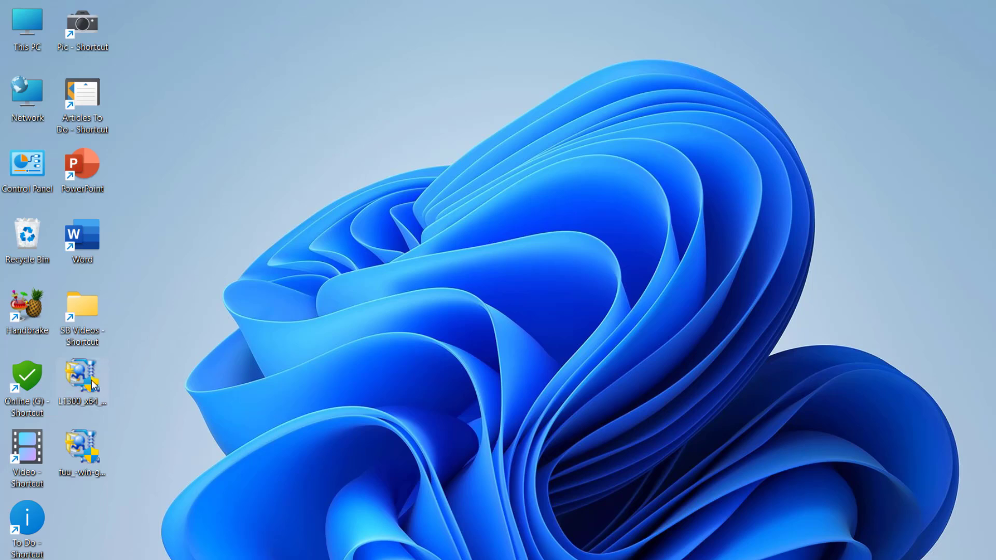
Launch the L1300_x64 installer and confirm the EPSON L1300 Series model with English language.
left_click(92, 379)
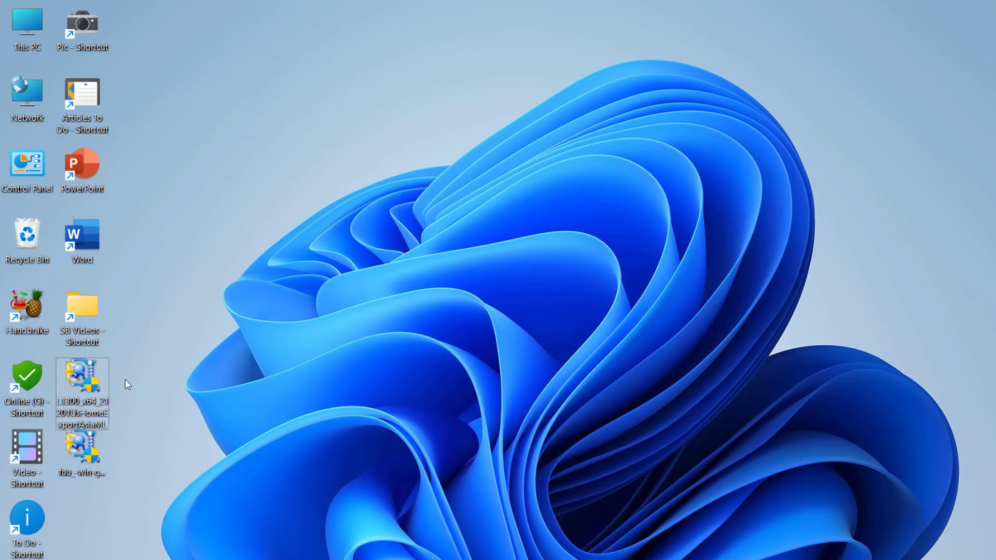
double_click(76, 374)
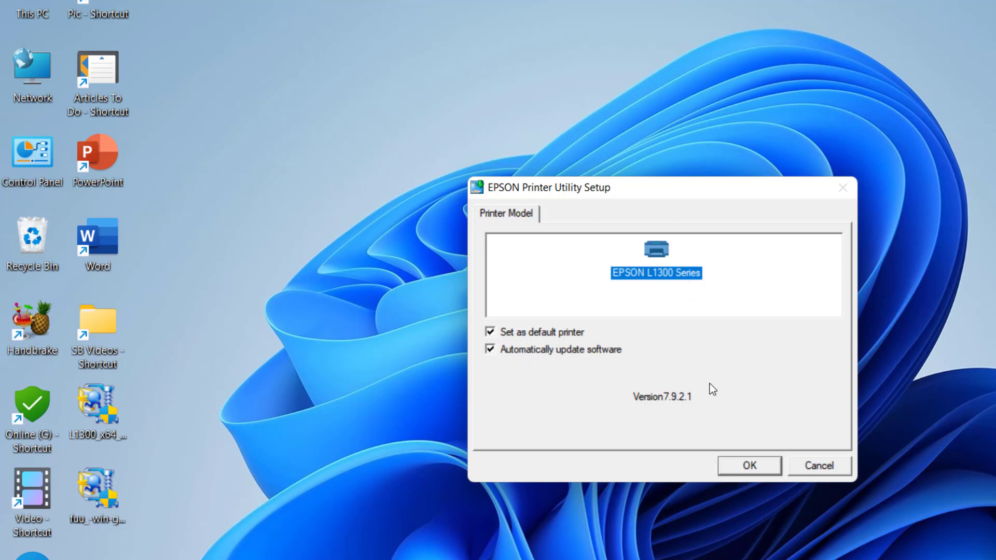
left_click(744, 466)
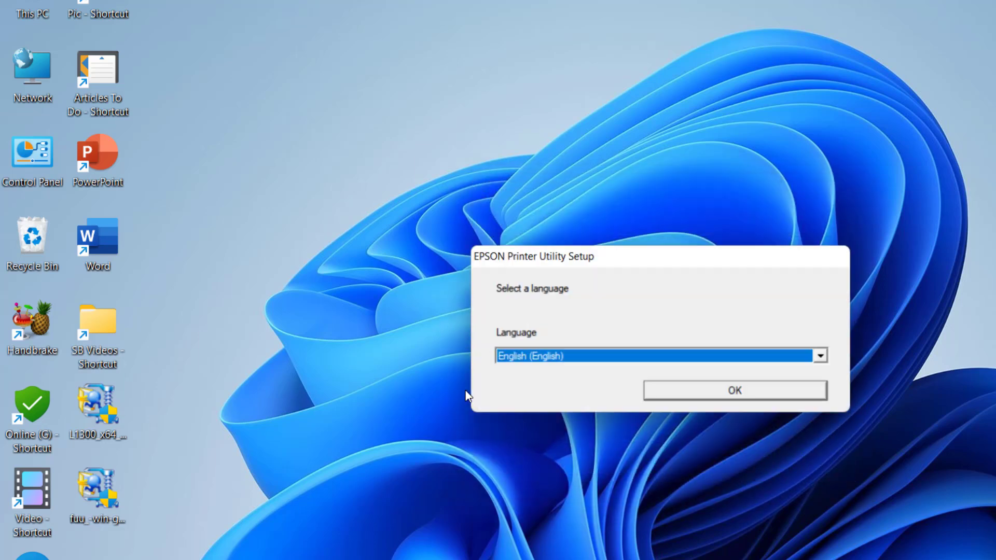
left_click(659, 394)
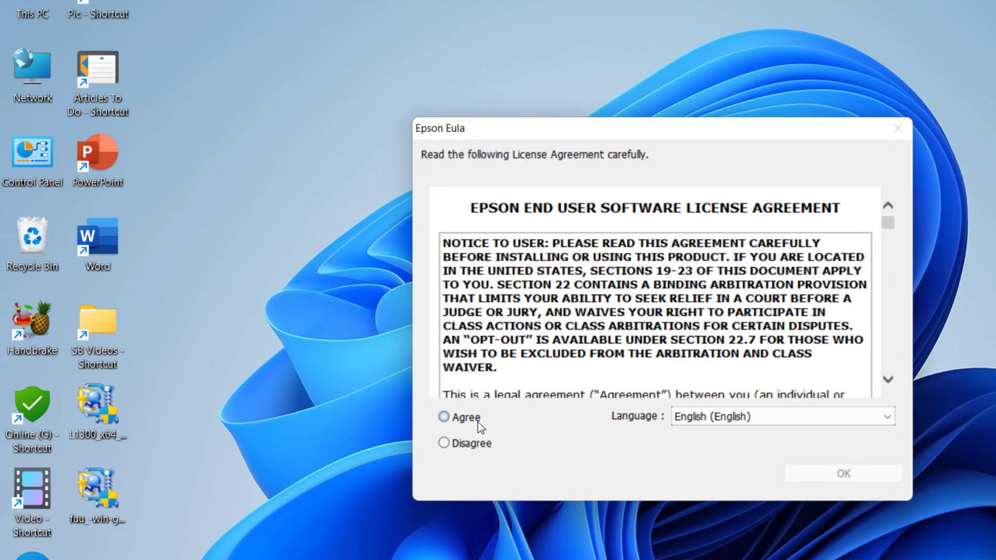
Agree to the Epson license agreement and continue the setup.
left_click(446, 418)
left_click(836, 473)
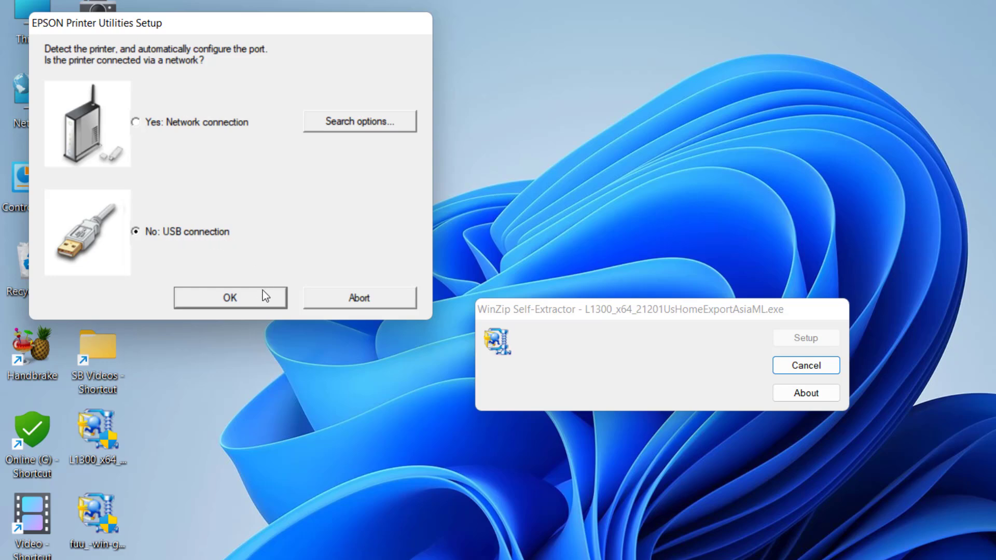
Choose USB connection, manually assign port LPT1, install the driver and close the success message.
left_click(251, 302)
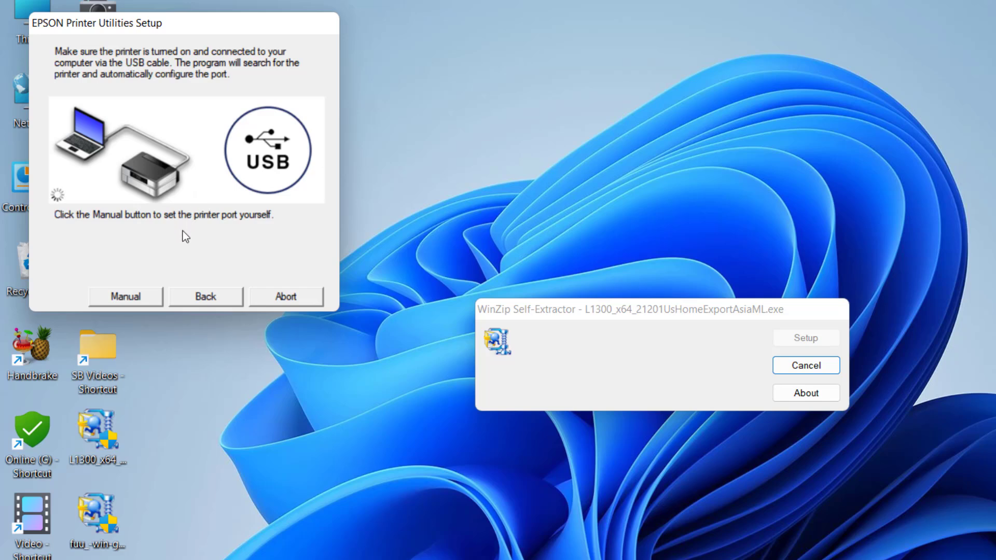
left_click(136, 298)
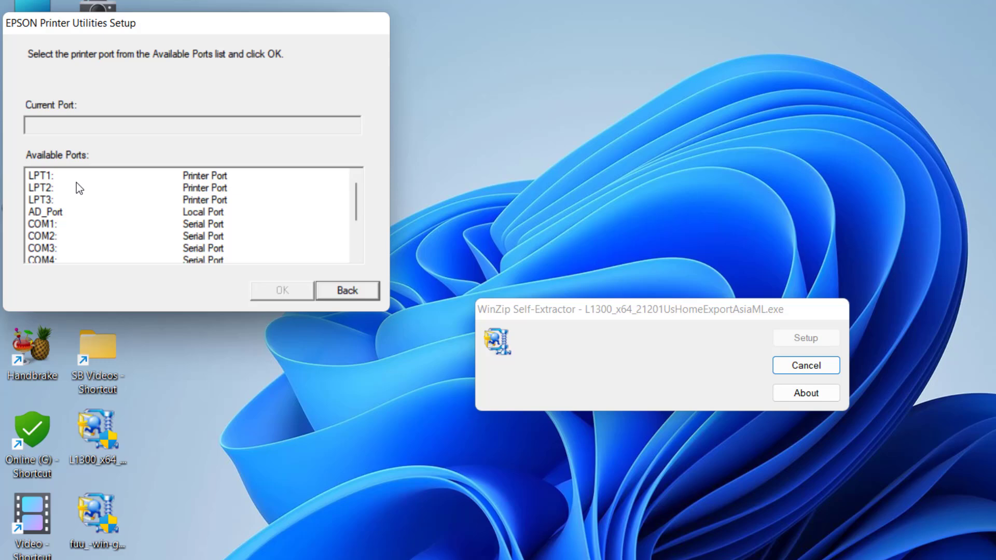
left_click(54, 177)
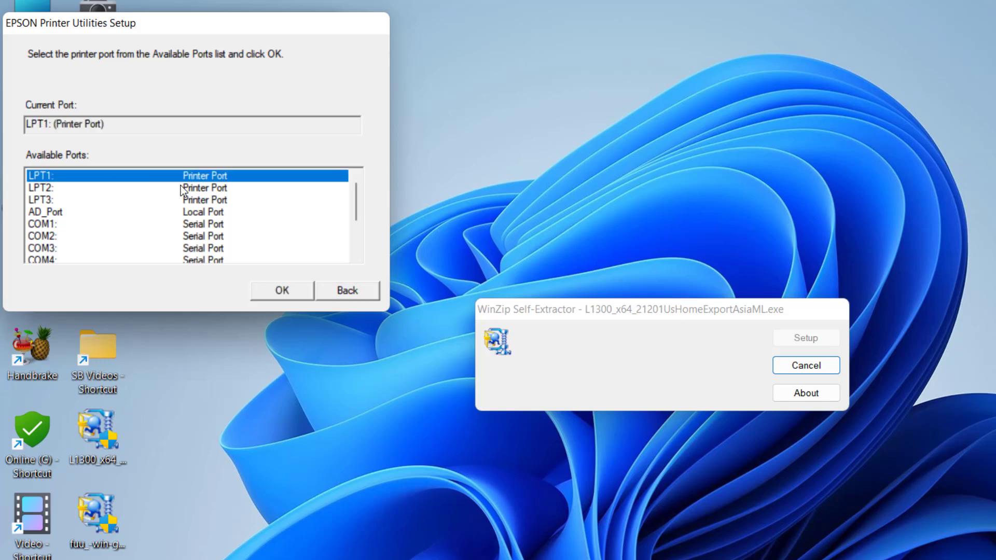
left_click(271, 291)
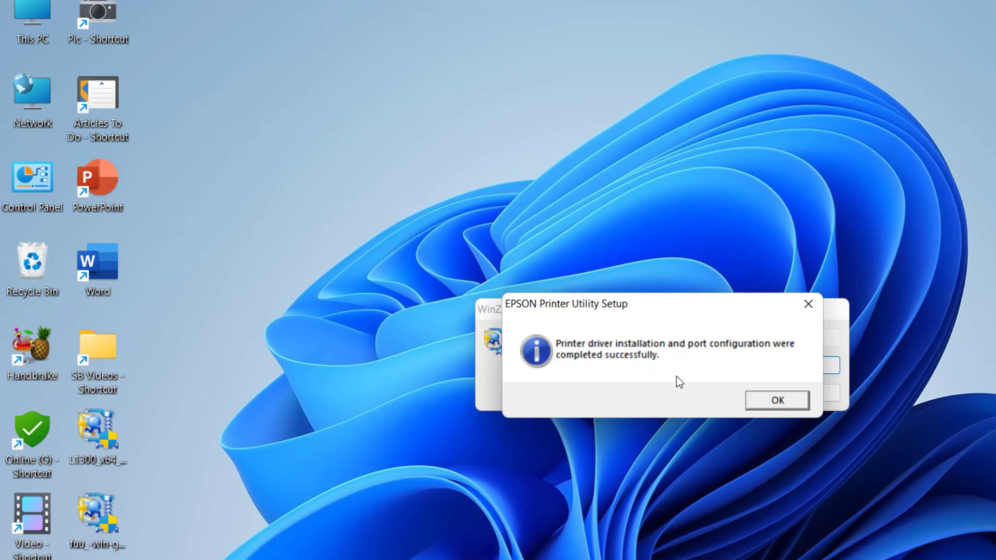
left_click(759, 407)
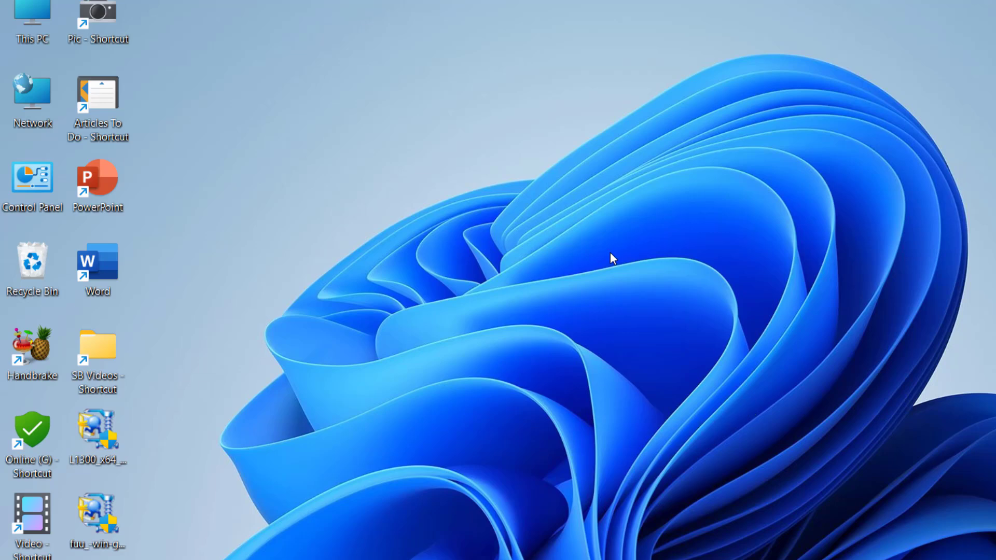
Reach Devices and Printers via Hardware and Sound and view the EPSON L1300 Series print queue.
double_click(42, 177)
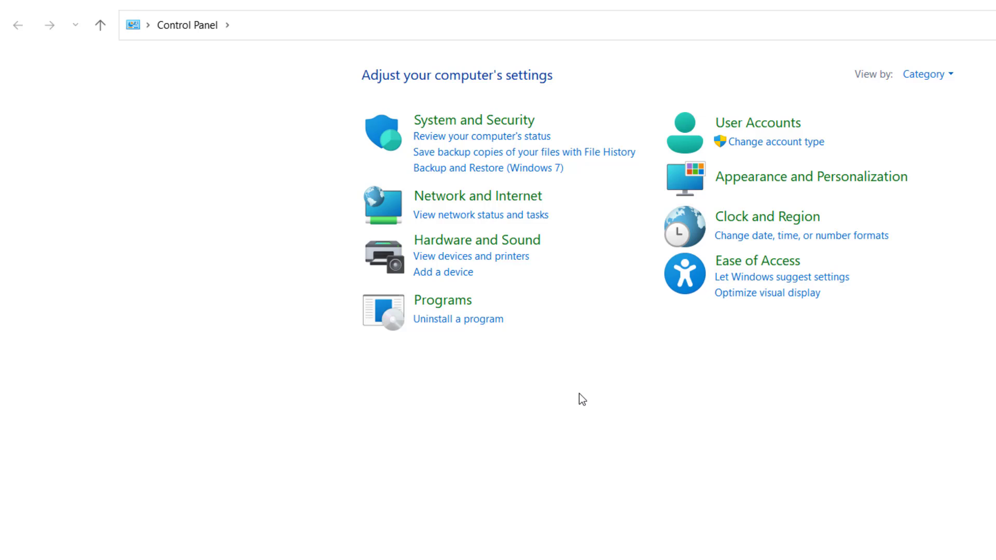
left_click(470, 242)
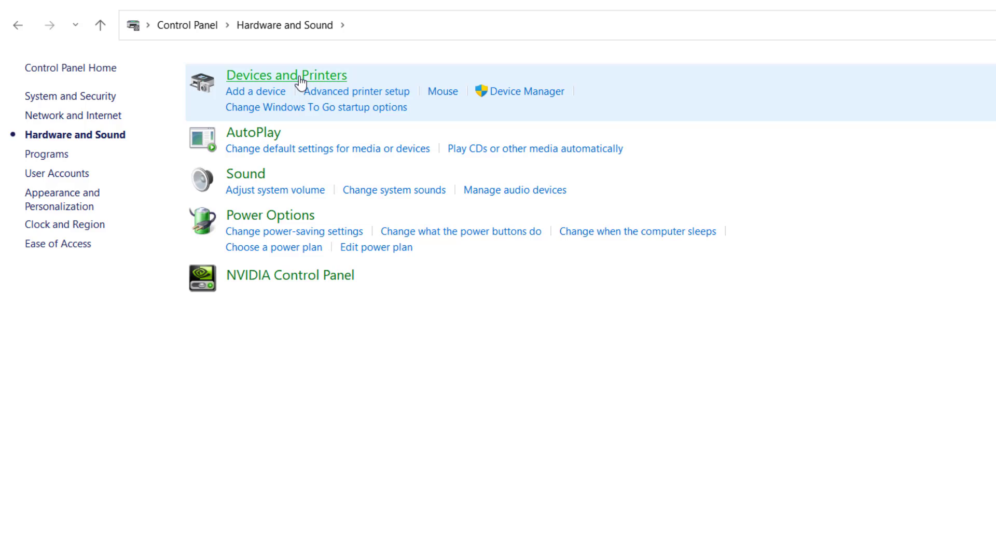
left_click(300, 81)
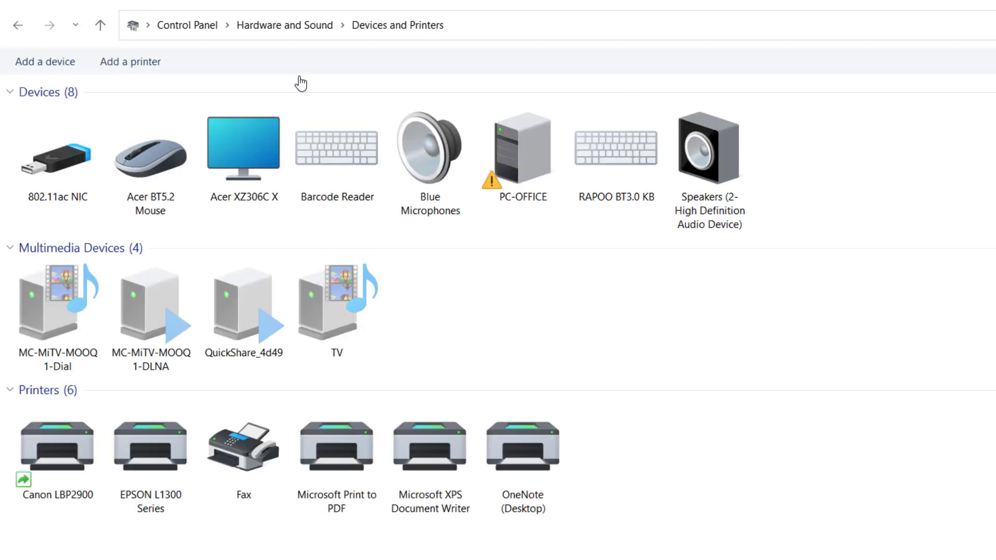
left_click(153, 512)
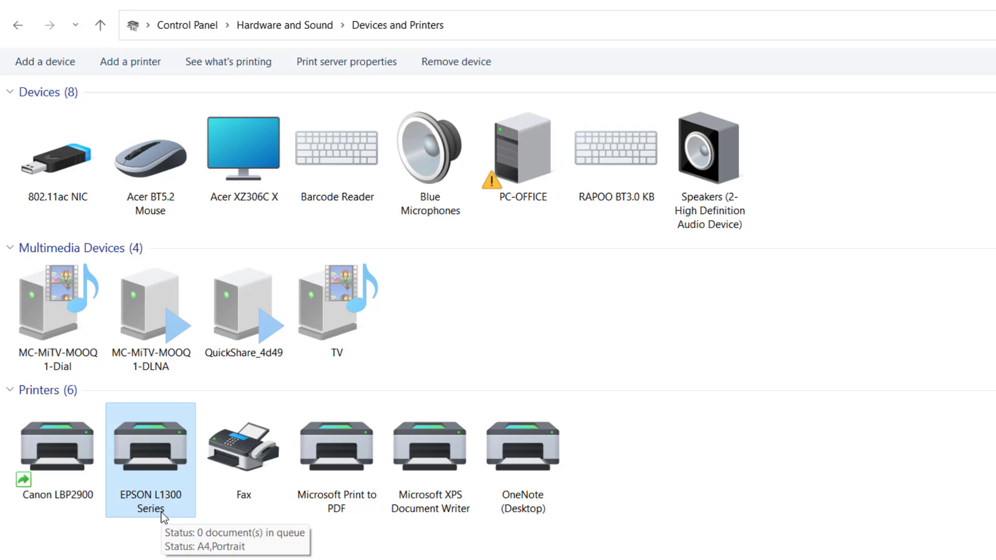
double_click(153, 496)
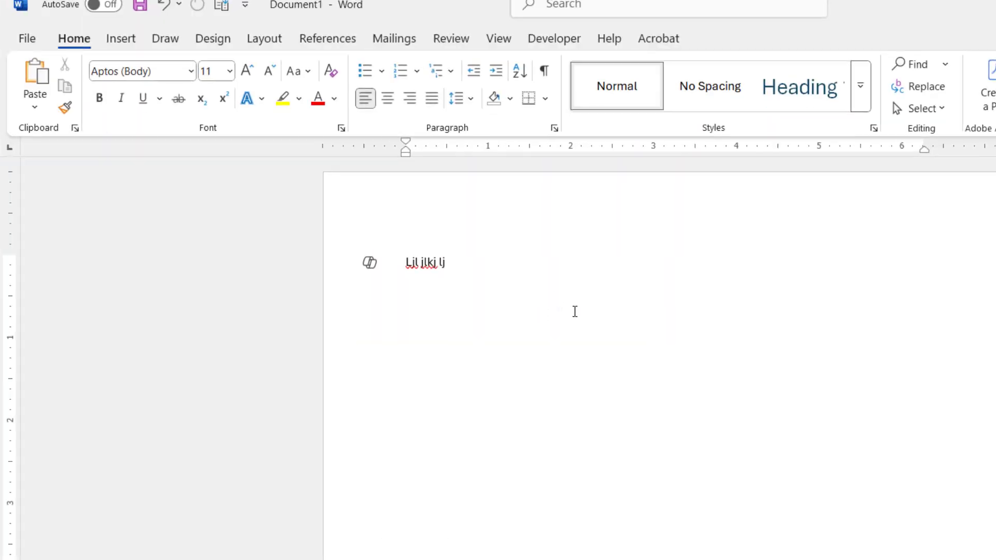
In Word's Print view select EPSON L1300 Series, check its printer properties, and return to the document.
key("Return")
key("ctrl+p")
left_click(291, 198)
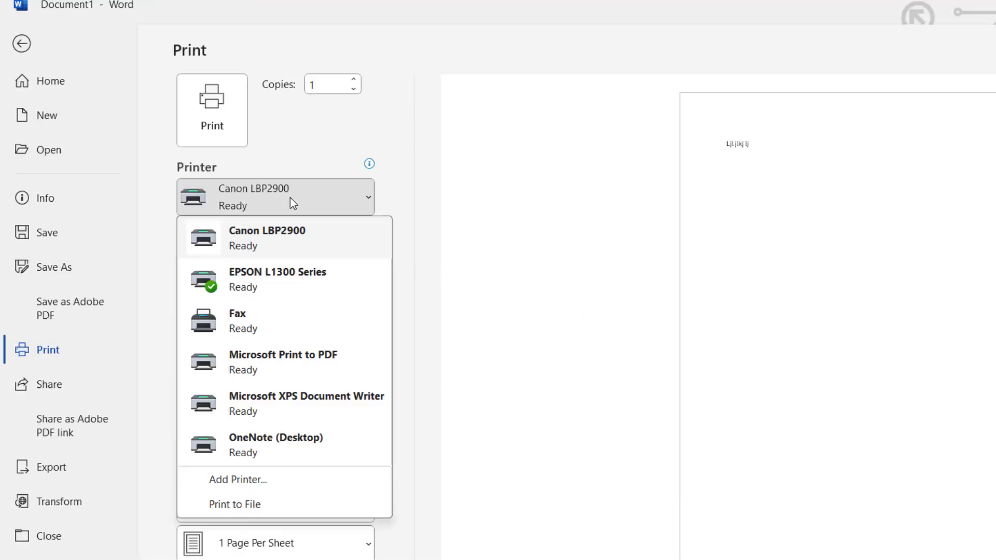
left_click(271, 284)
left_click(336, 227)
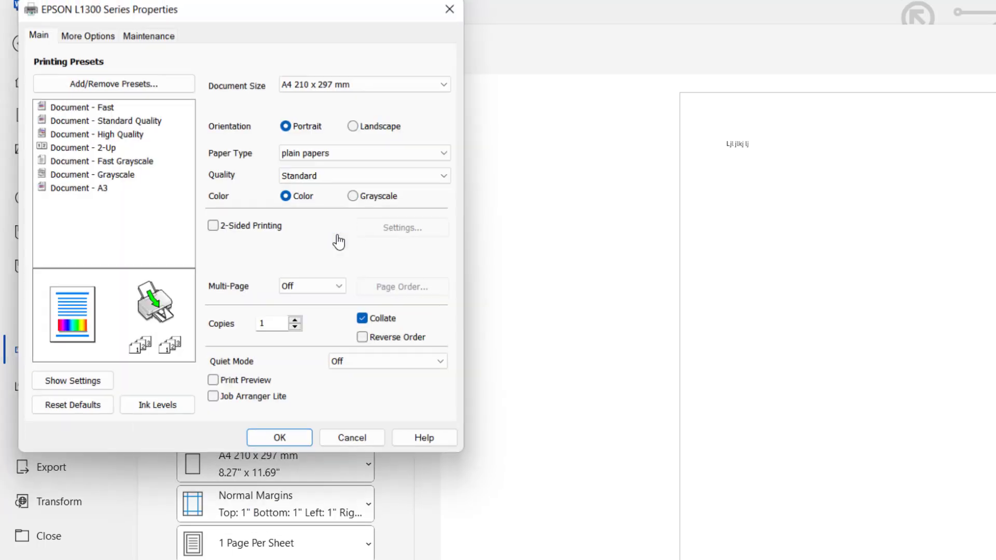
left_click(352, 444)
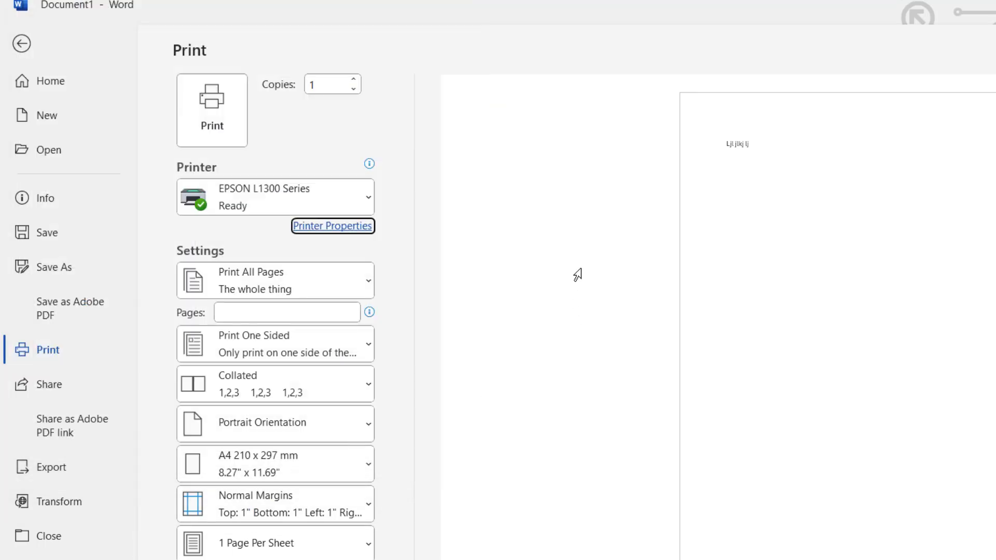
key("Escape")
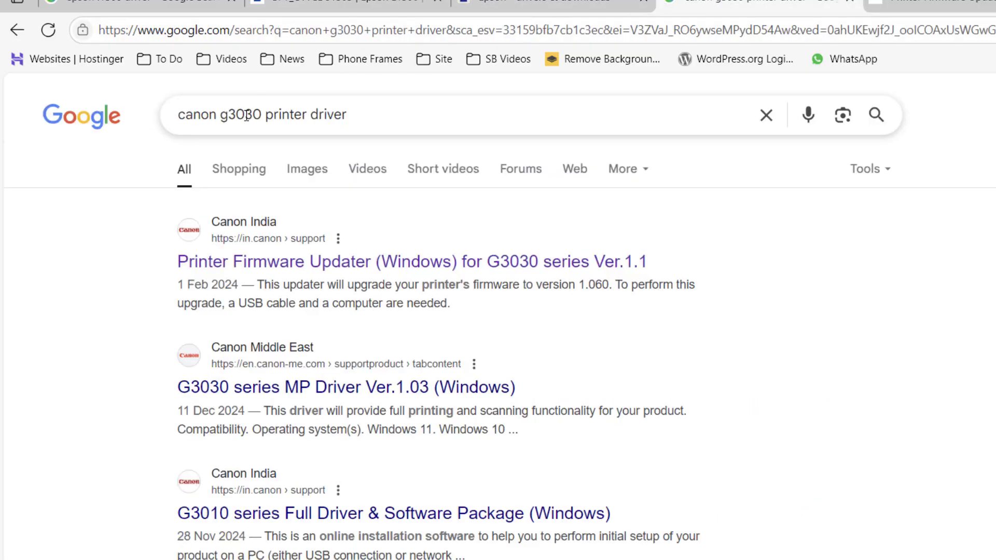
Open the first Canon G3030 search result in a new tab and switch to it.
right_click(309, 266)
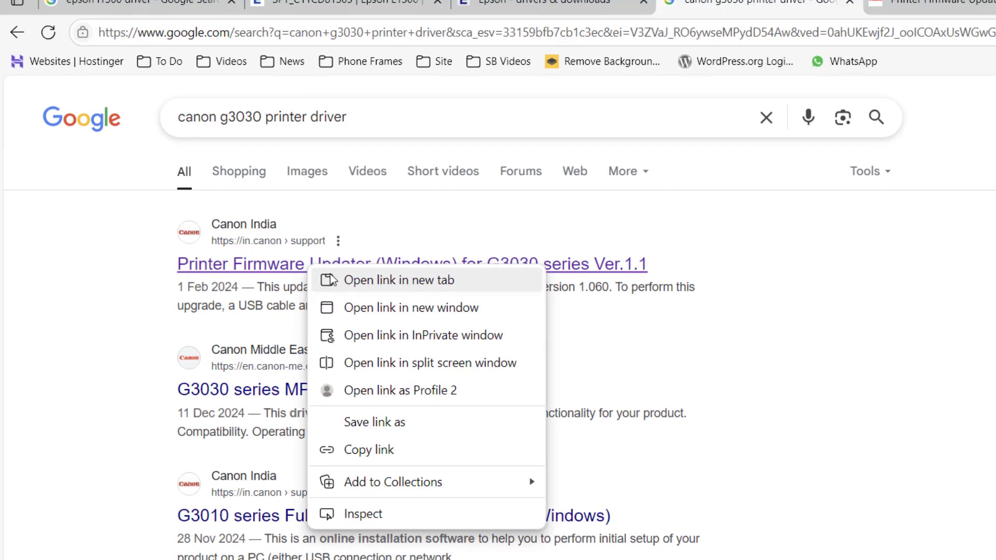
left_click(342, 283)
left_click(931, 14)
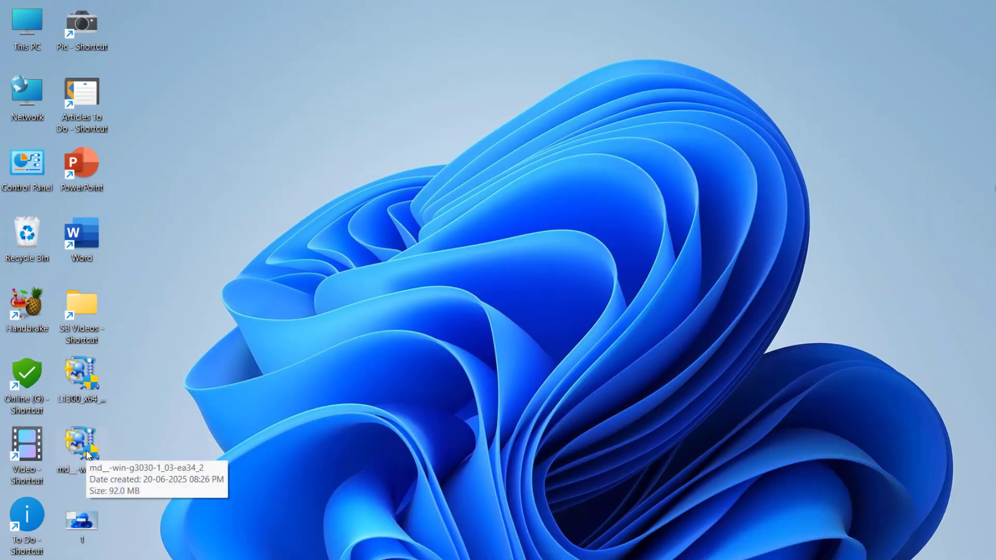
Extract the md_-win-g3030 package on the desktop and open the extracted folder.
double_click(87, 455)
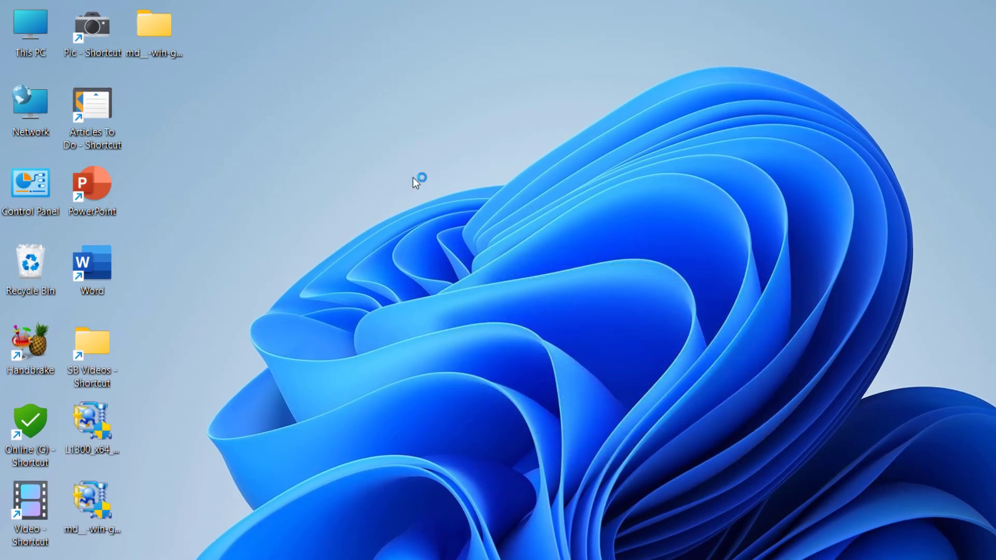
double_click(160, 29)
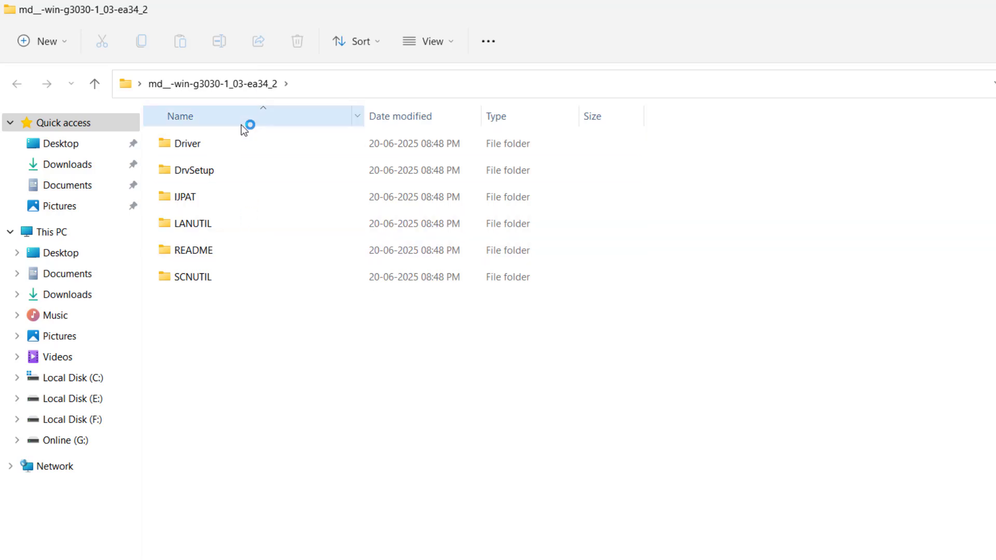
Run the SETUP64 installer from the DrvSetup folder.
double_click(236, 169)
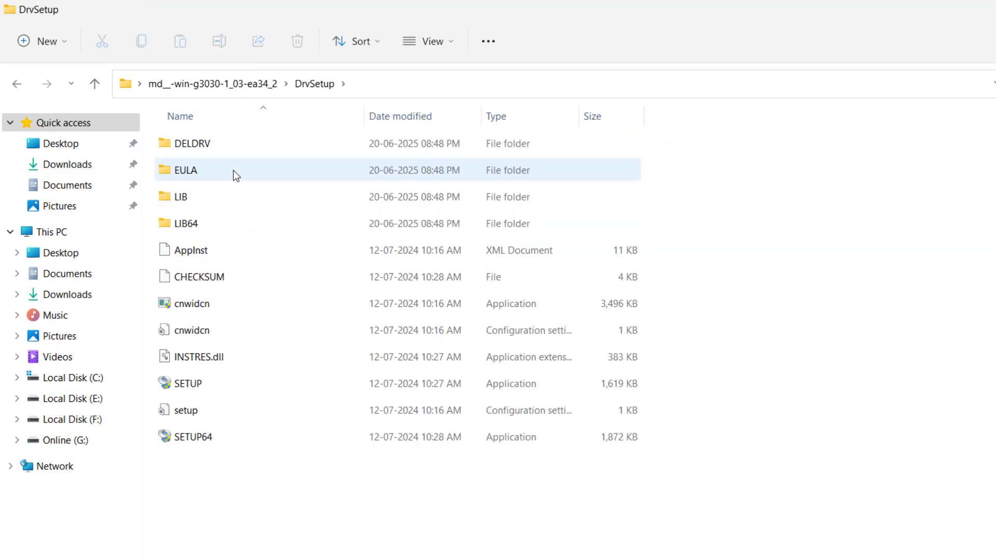
left_click(213, 441)
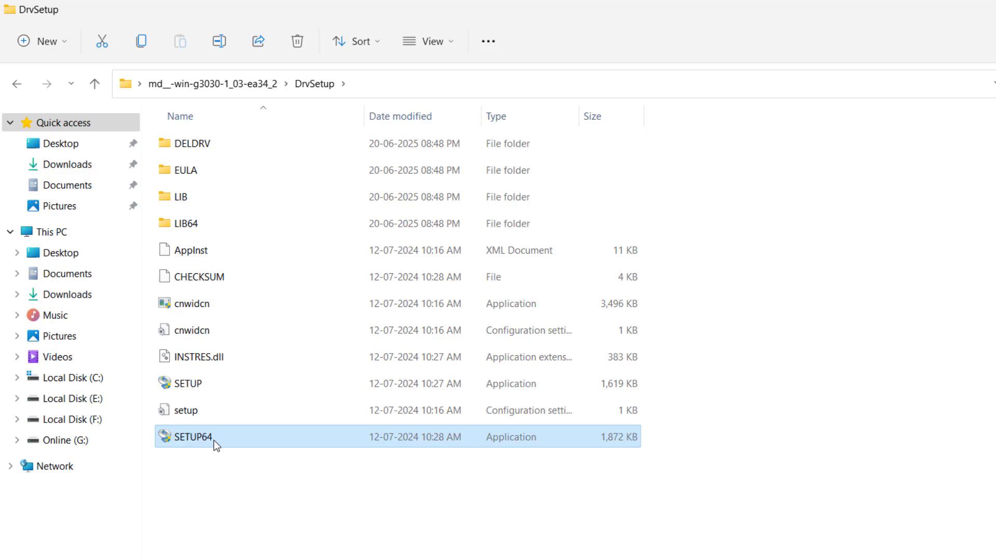
double_click(213, 441)
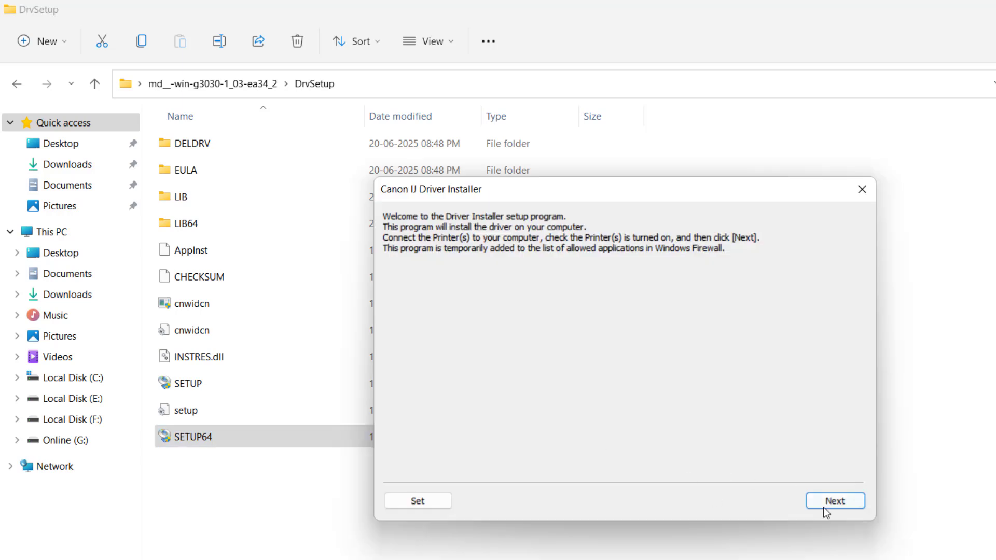
Accept the default residence and Canon license, then cancel the installation after no printer is found.
left_click(824, 508)
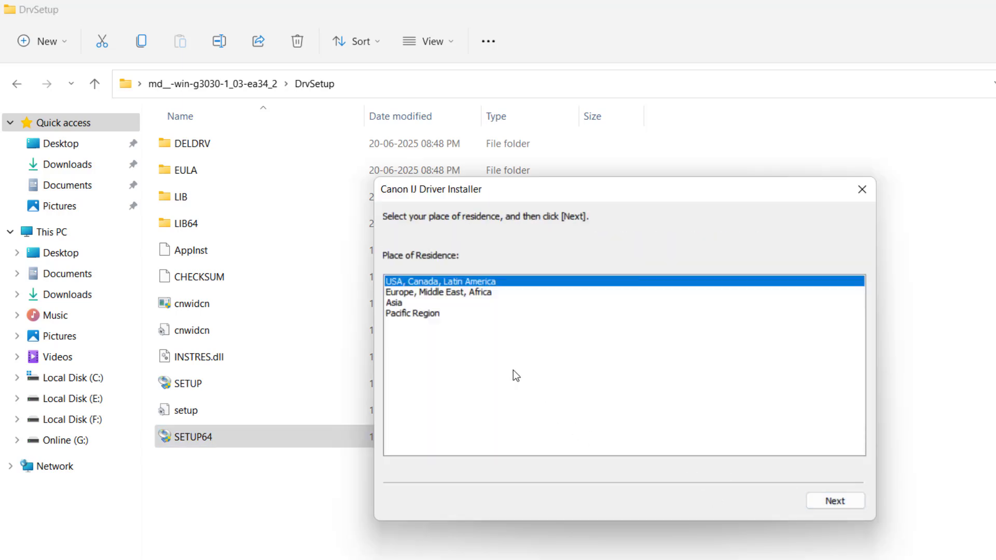
left_click(834, 501)
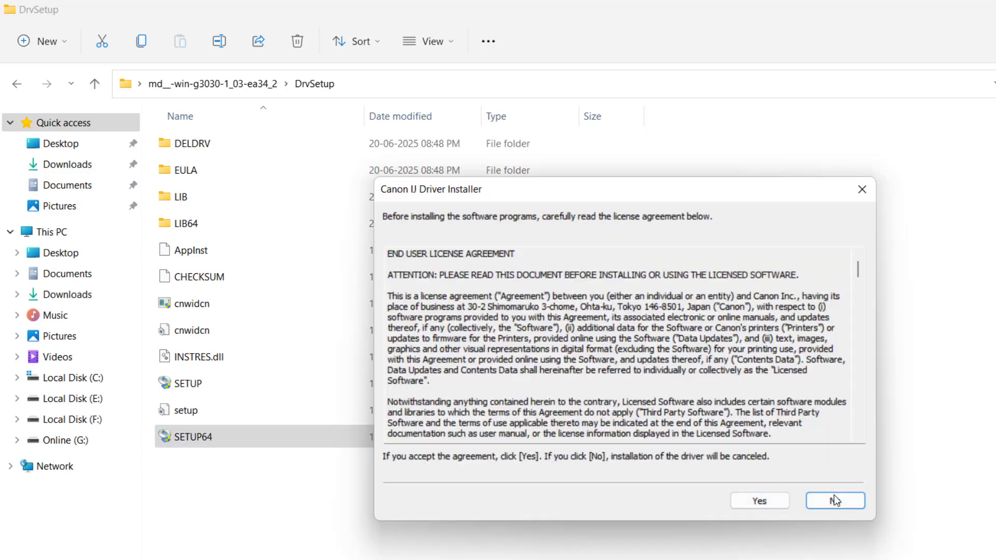
left_click(764, 500)
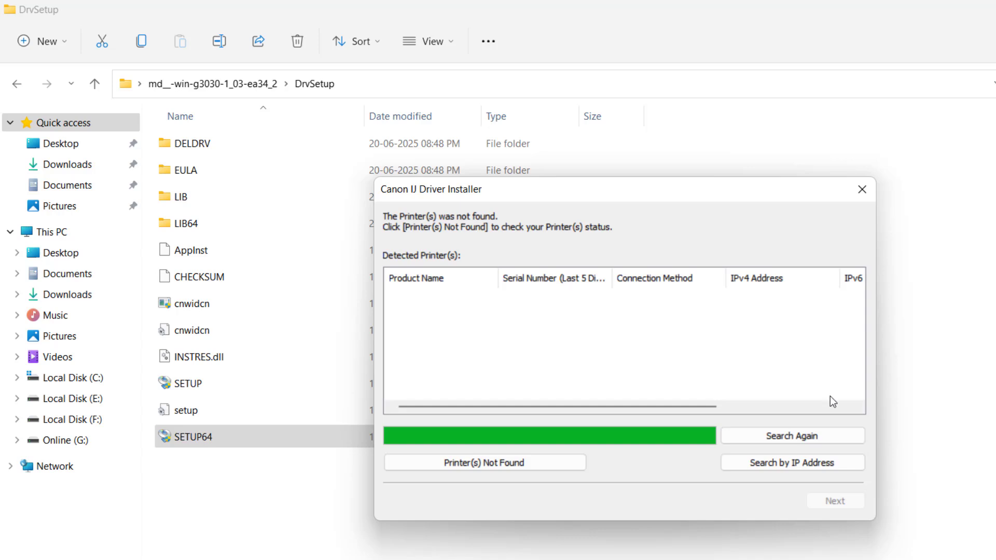
left_click(860, 189)
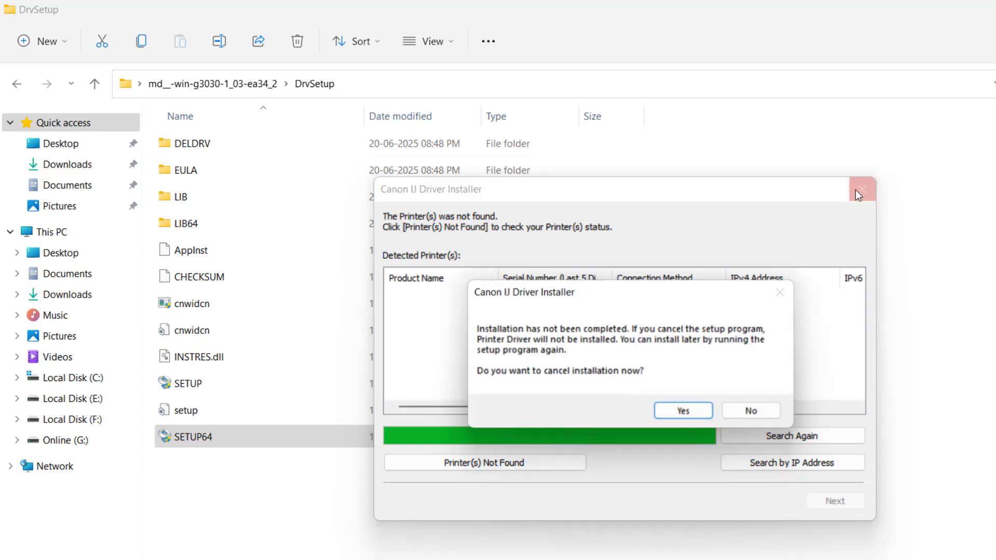
left_click(673, 417)
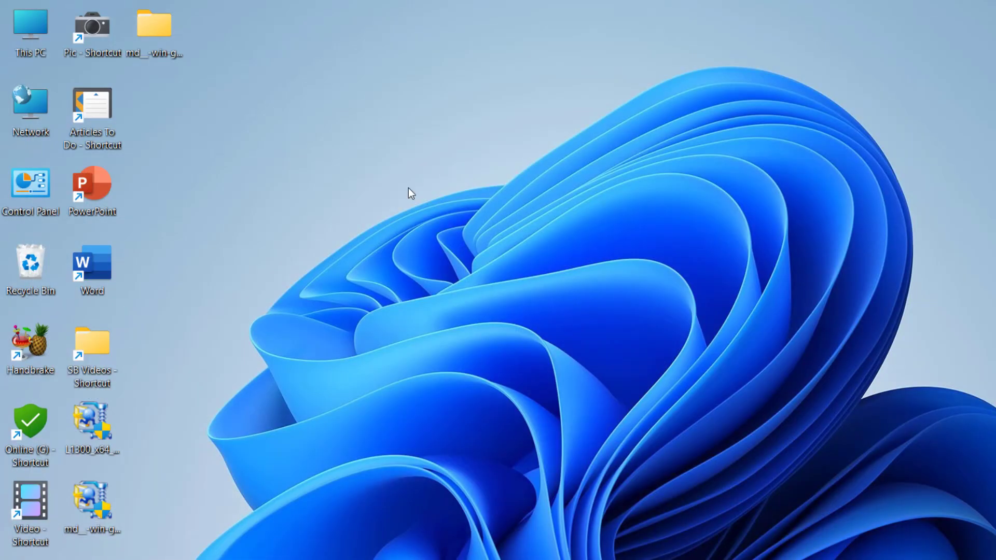
Tidy the desktop folder, then reach Devices and Printers via Hardware and Sound in Control Panel.
left_click_drag(159, 168, 168, 204)
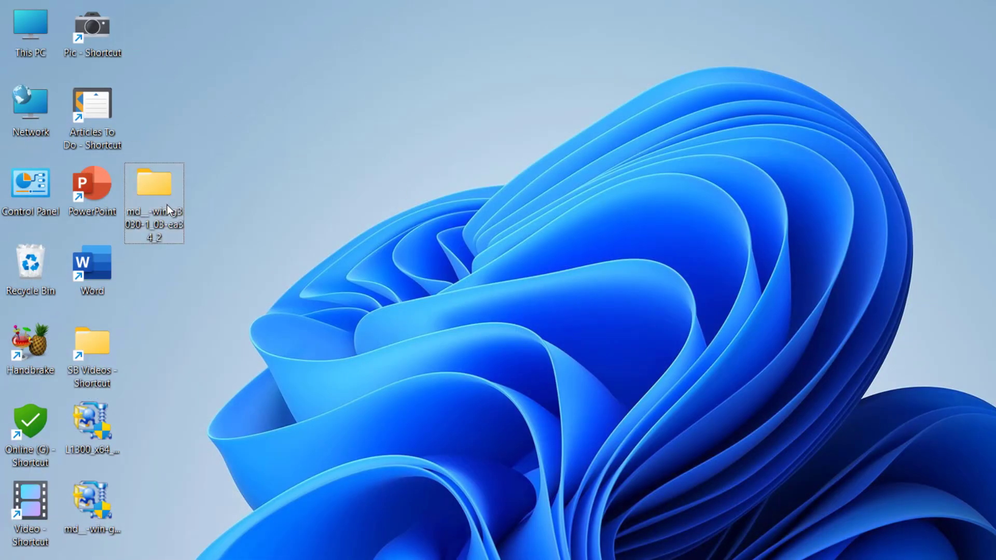
left_click(239, 202)
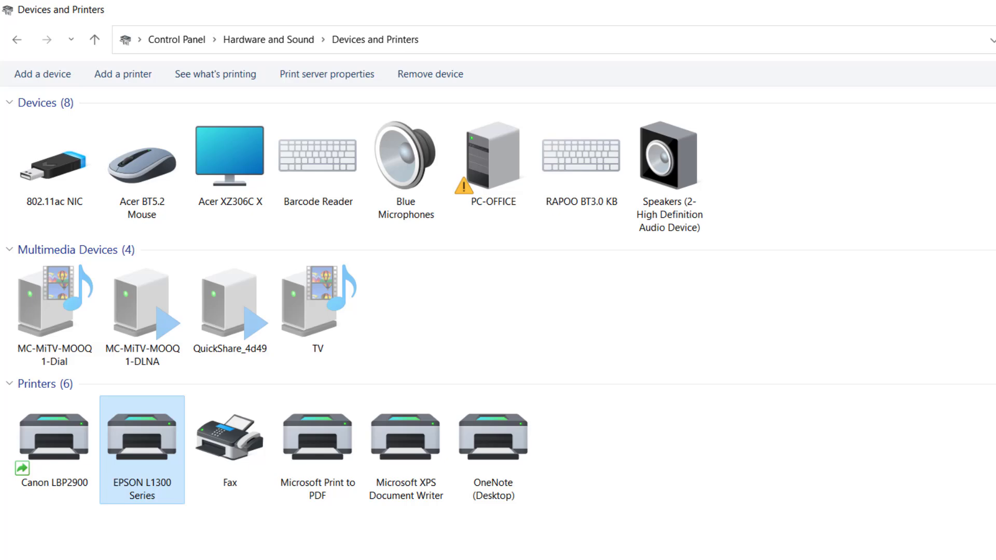
left_click(19, 39)
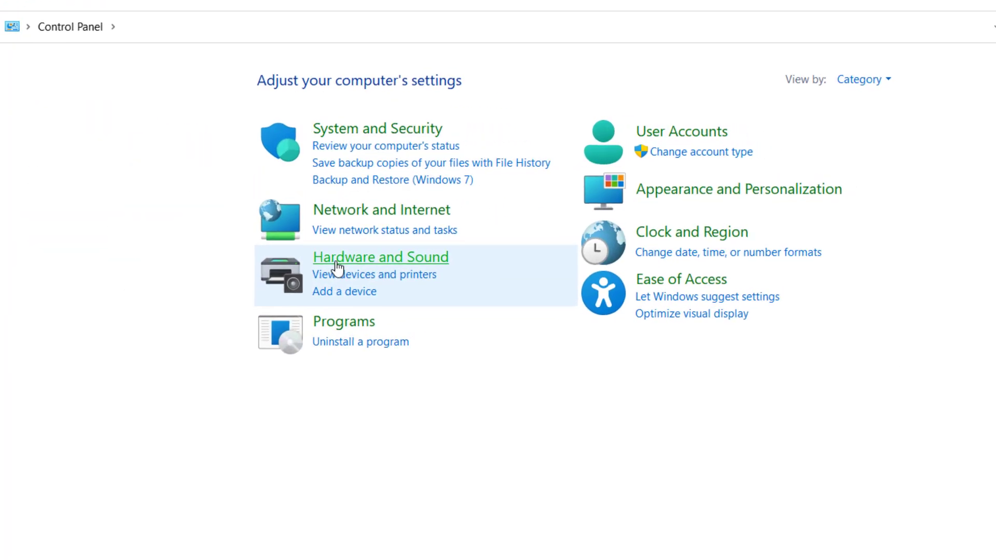
left_click(347, 269)
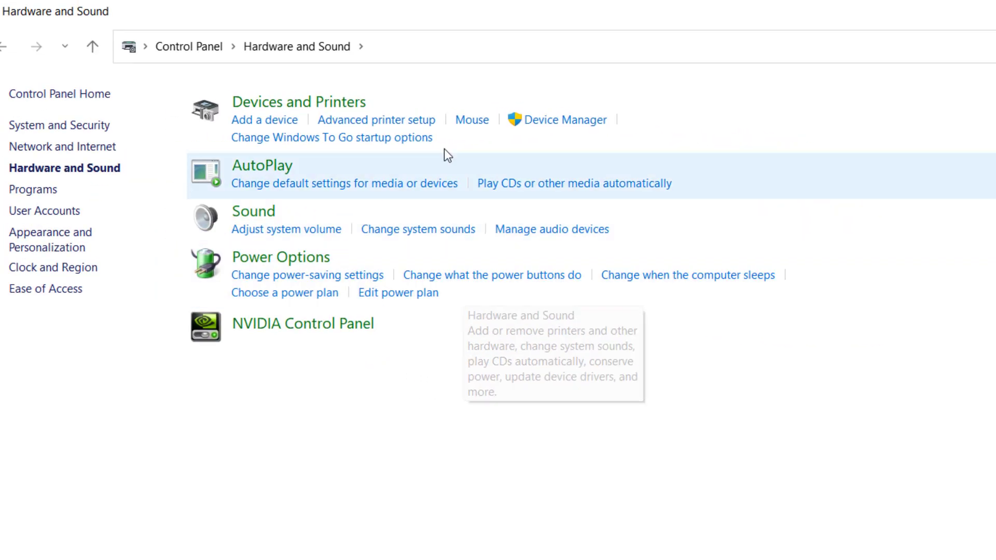
left_click(277, 107)
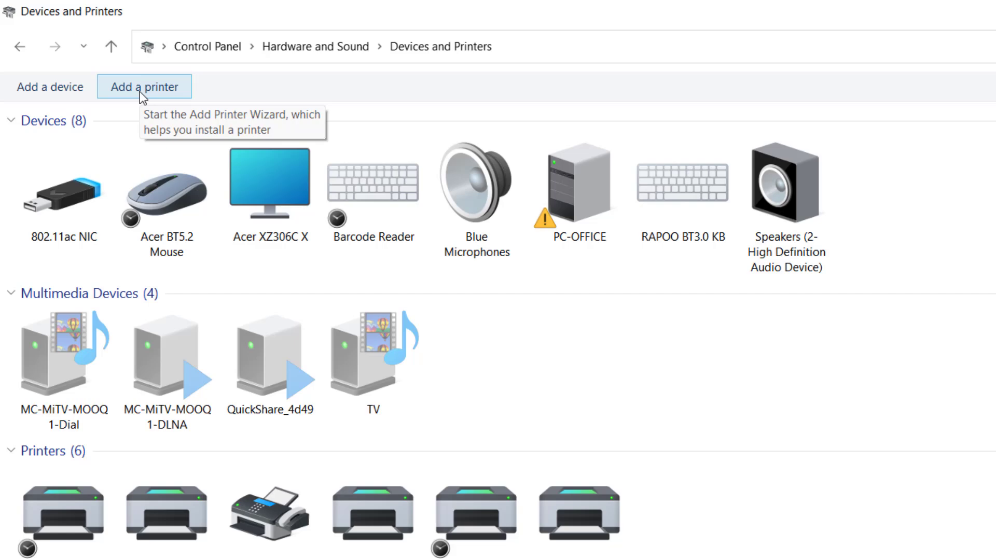
Start Add a printer, choose 'printer isn't listed' and manual local setup, continue to the port page.
left_click(138, 91)
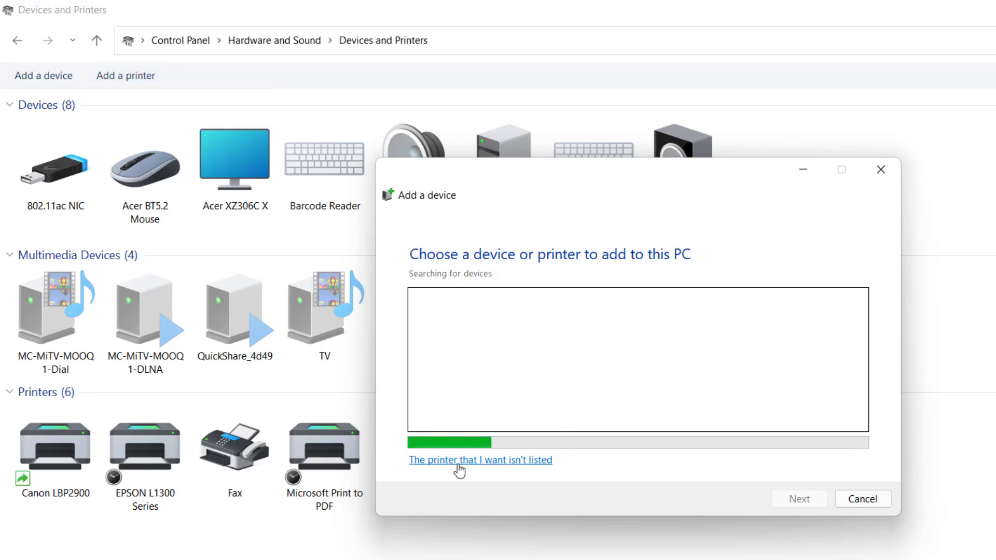
left_click(509, 460)
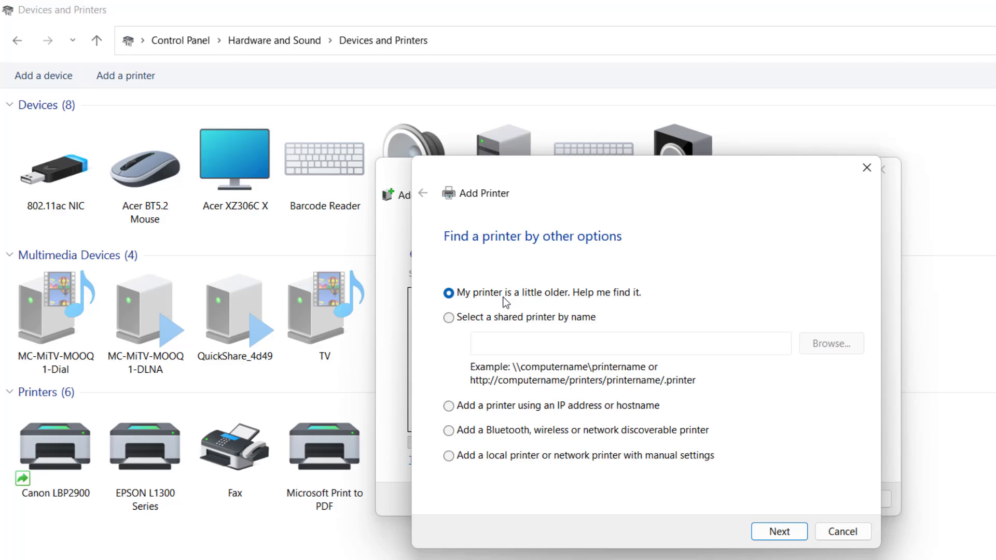
left_click(474, 460)
left_click(771, 538)
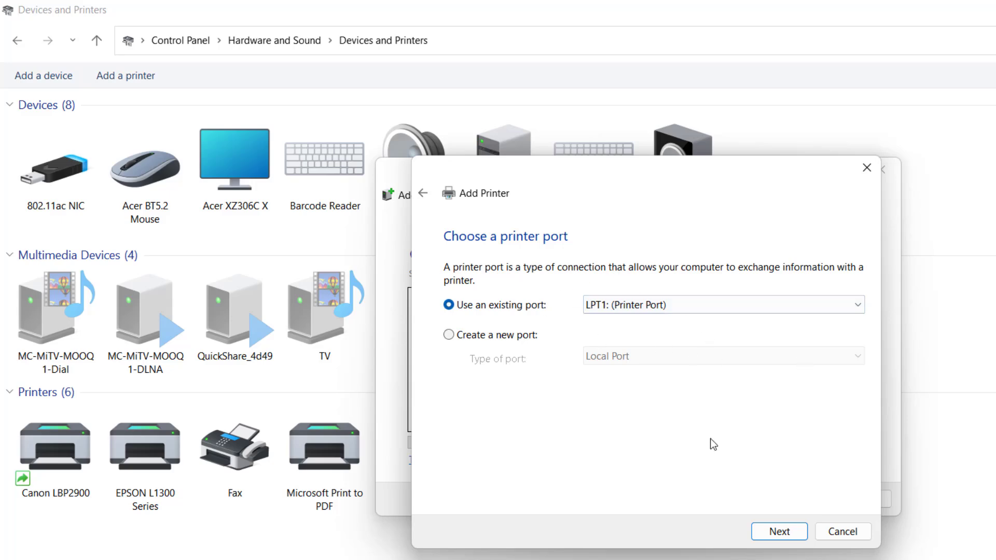
Keep port LPT1, choose Have Disk and browse into the downloaded g3030 driver folder on the Desktop.
left_click(803, 537)
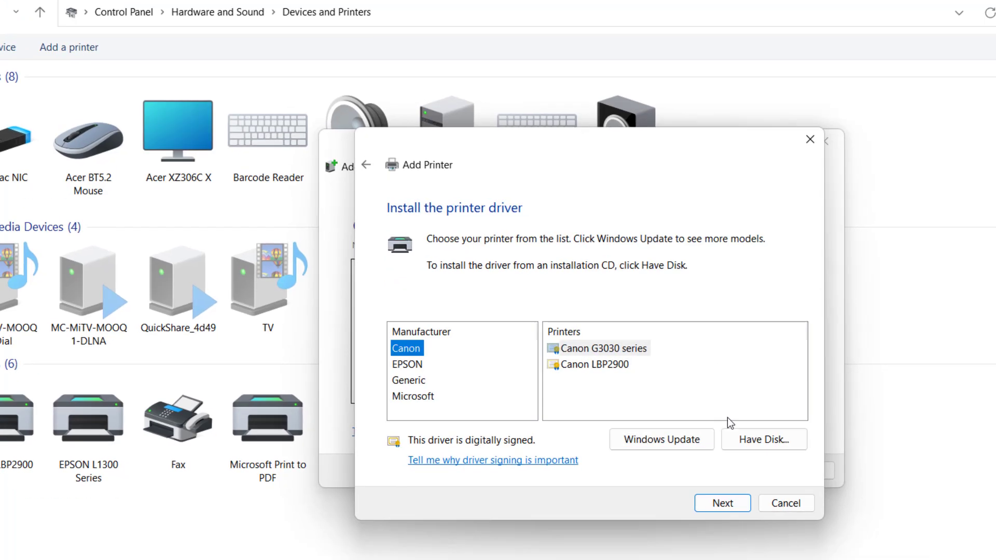
left_click(753, 442)
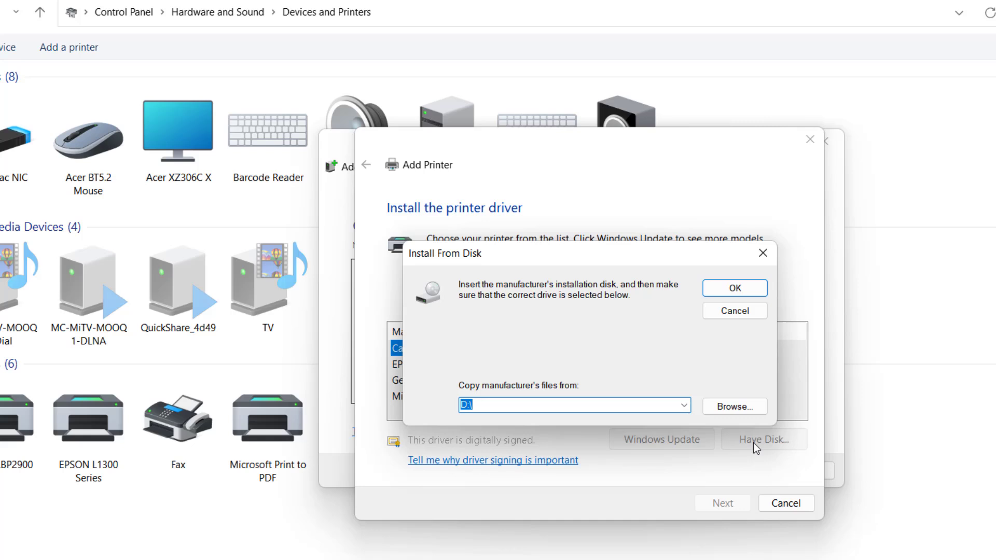
left_click(721, 412)
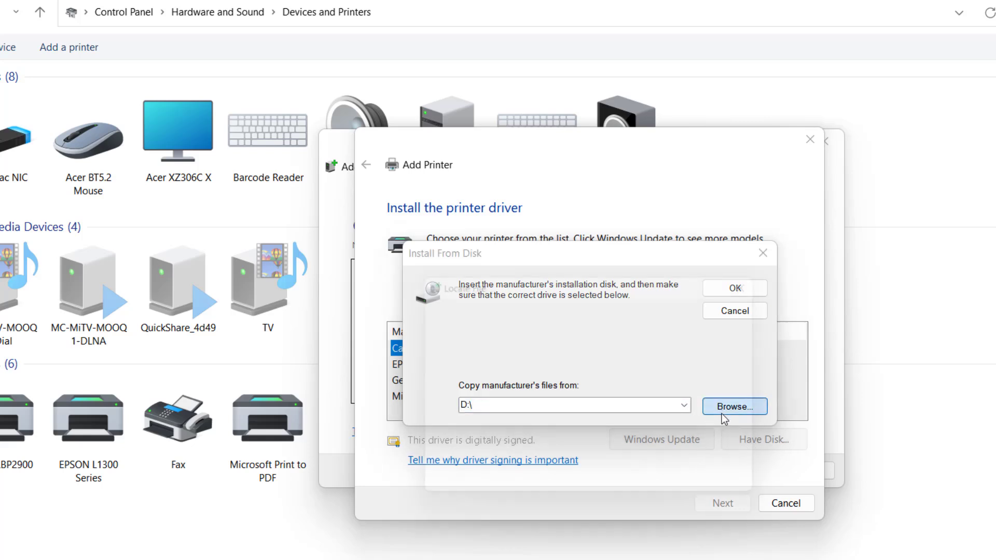
left_click(676, 303)
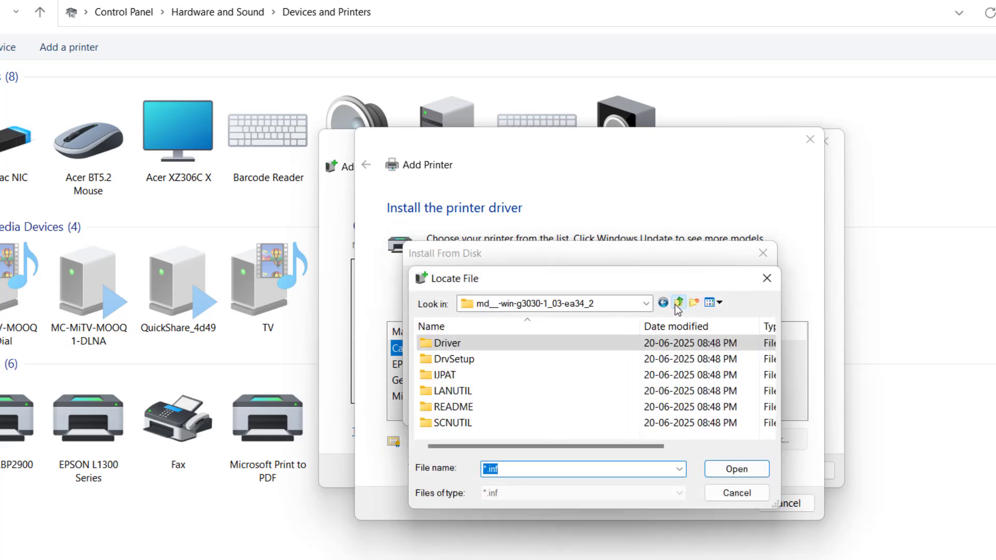
left_click(678, 305)
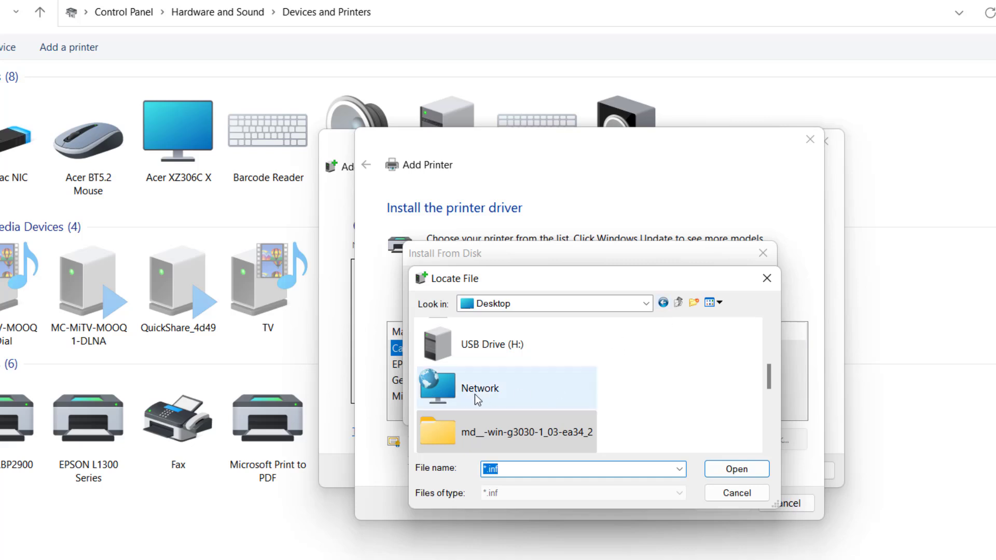
double_click(518, 439)
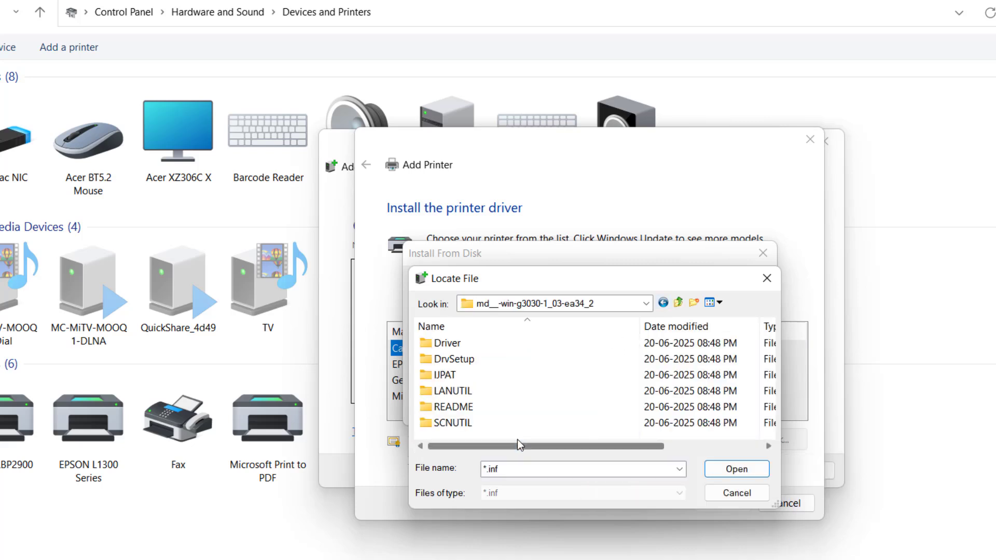
double_click(471, 364)
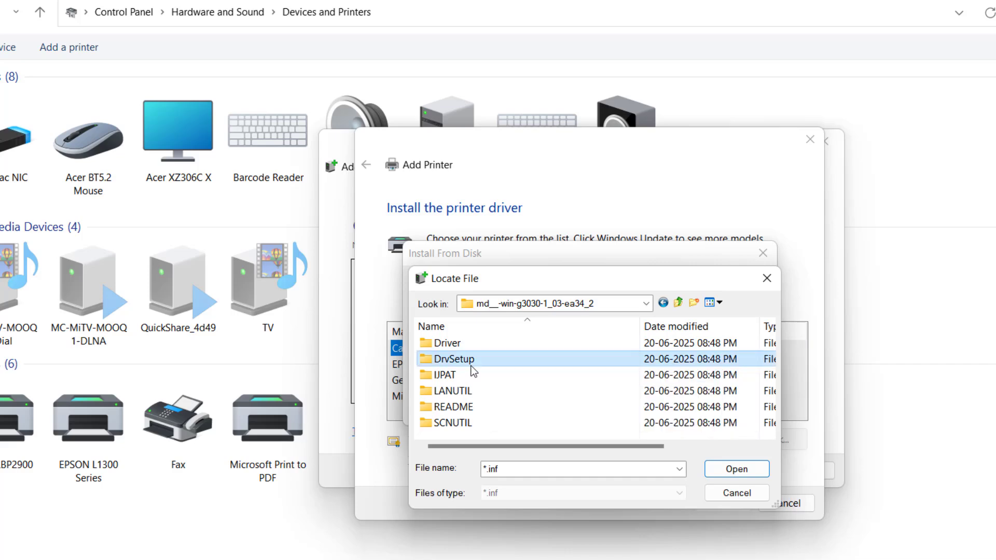
double_click(479, 346)
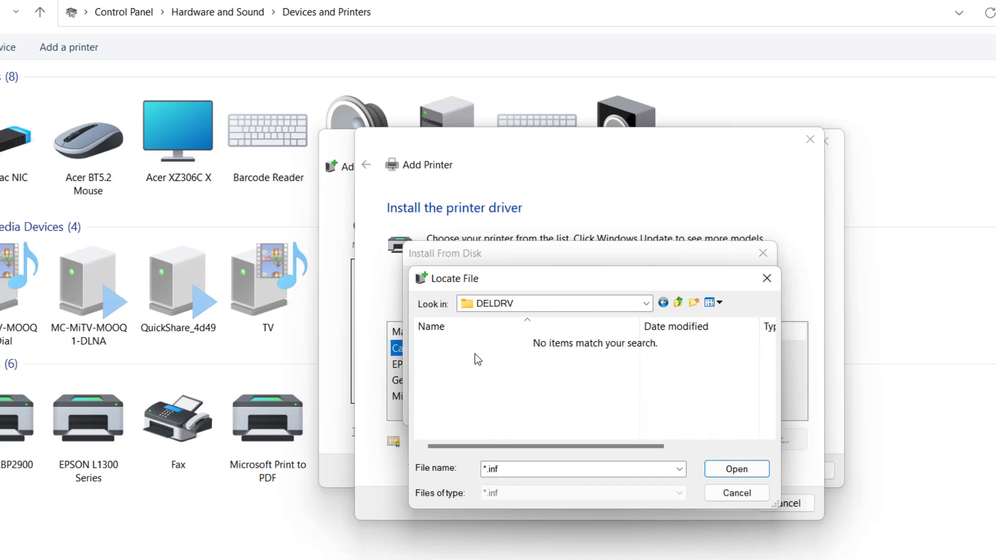
Go back to the Driver subfolder, select G3030P3.inf and accept it as the driver location.
left_click(675, 302)
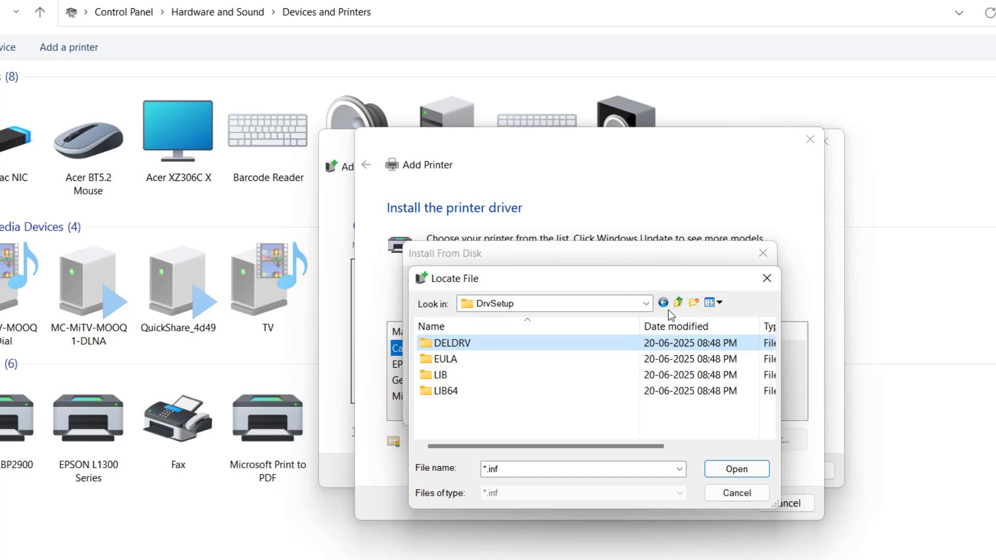
left_click(676, 302)
double_click(456, 342)
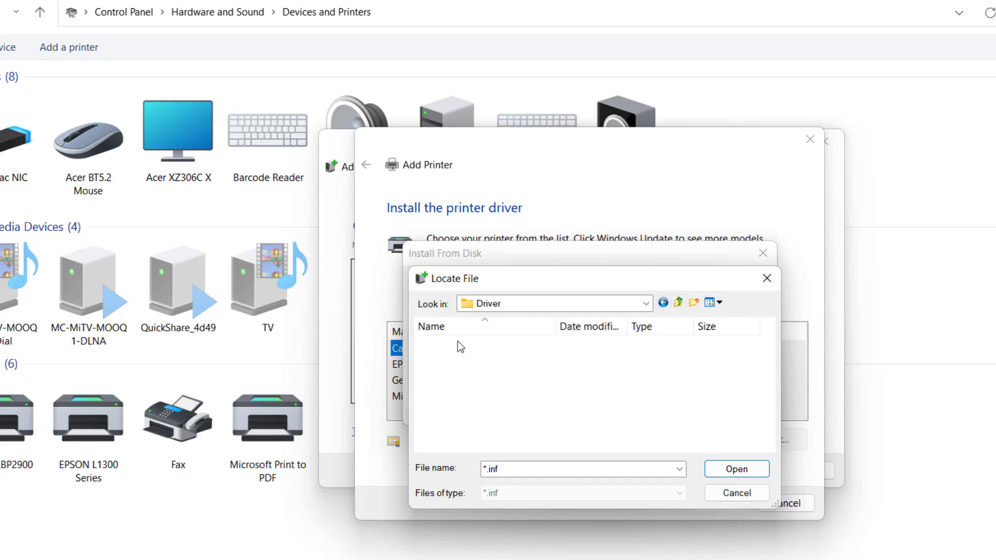
left_click(458, 342)
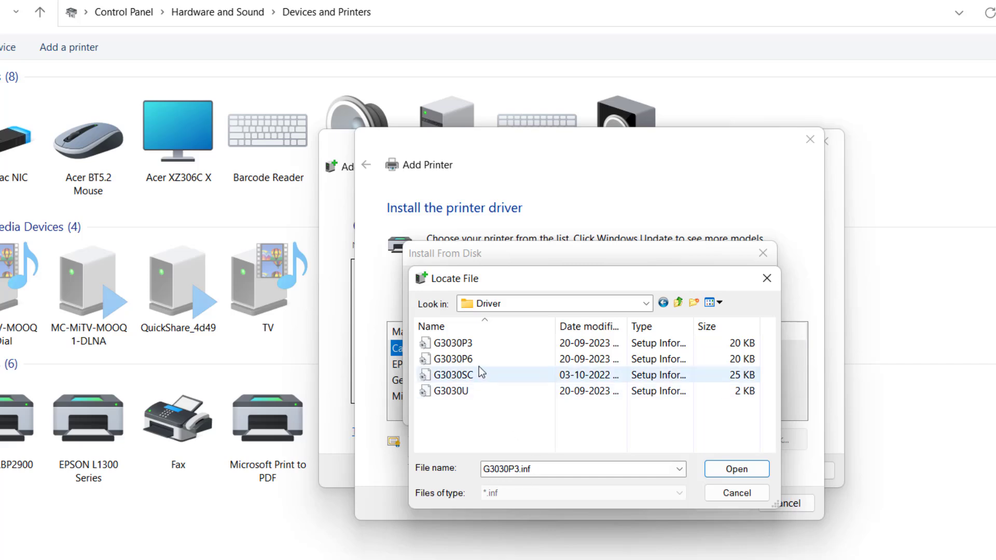
left_click(470, 344)
left_click(718, 467)
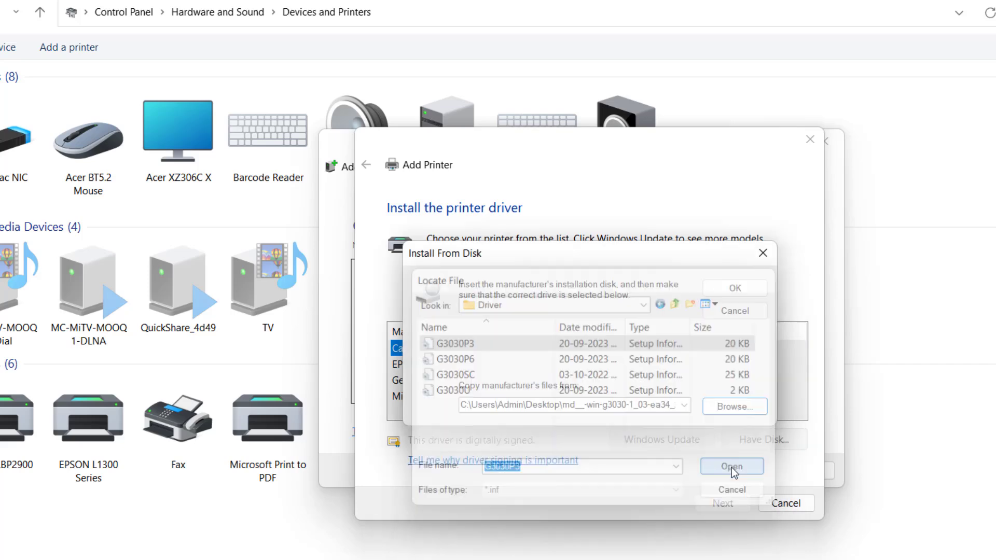
left_click(733, 292)
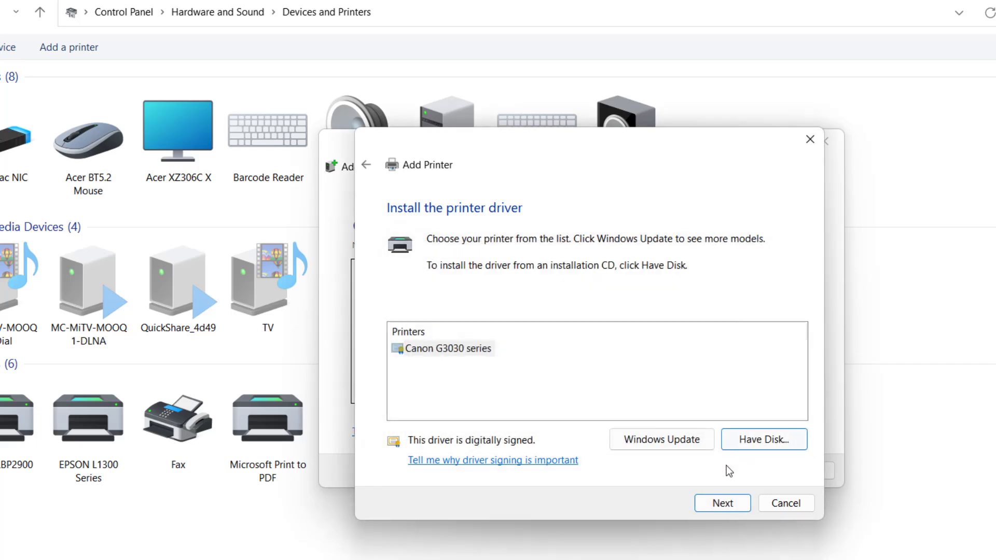
Install Canon G3030 series keeping the existing driver, default name and sharing, and finish the wizard.
left_click(725, 503)
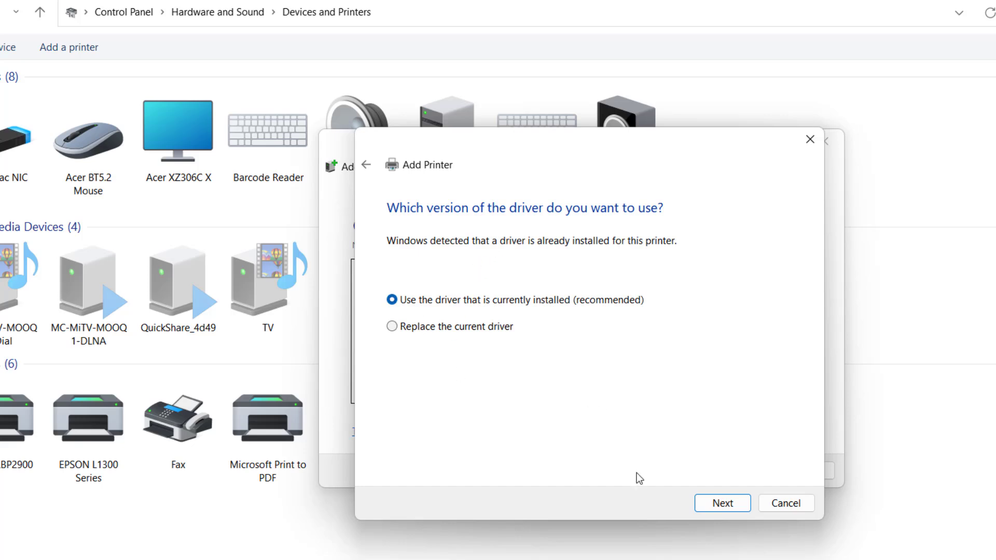
left_click(721, 504)
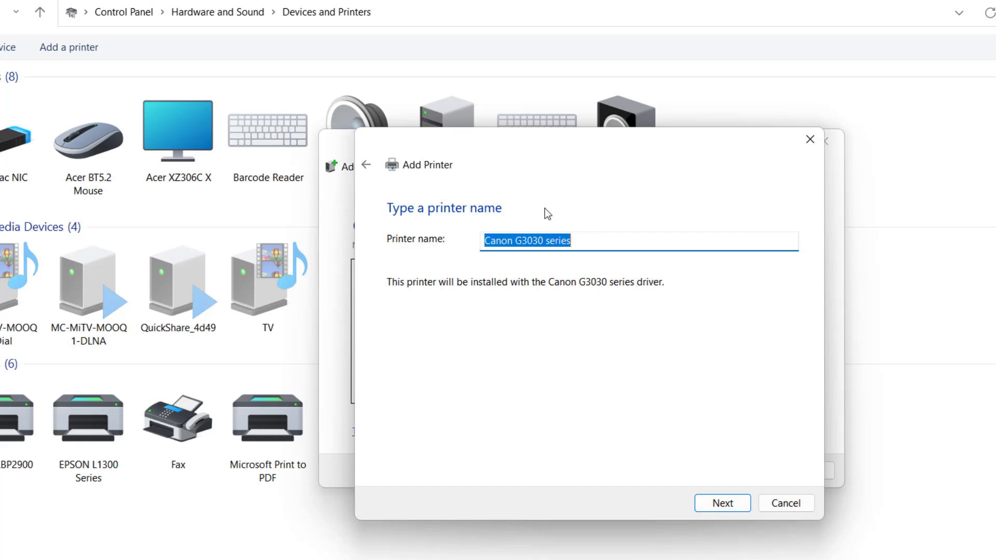
left_click(724, 502)
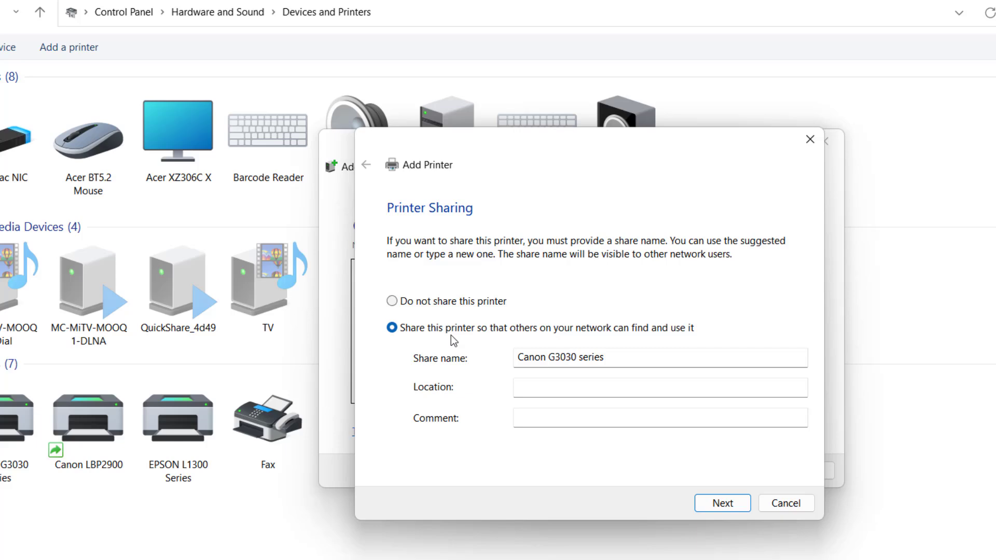
left_click(717, 504)
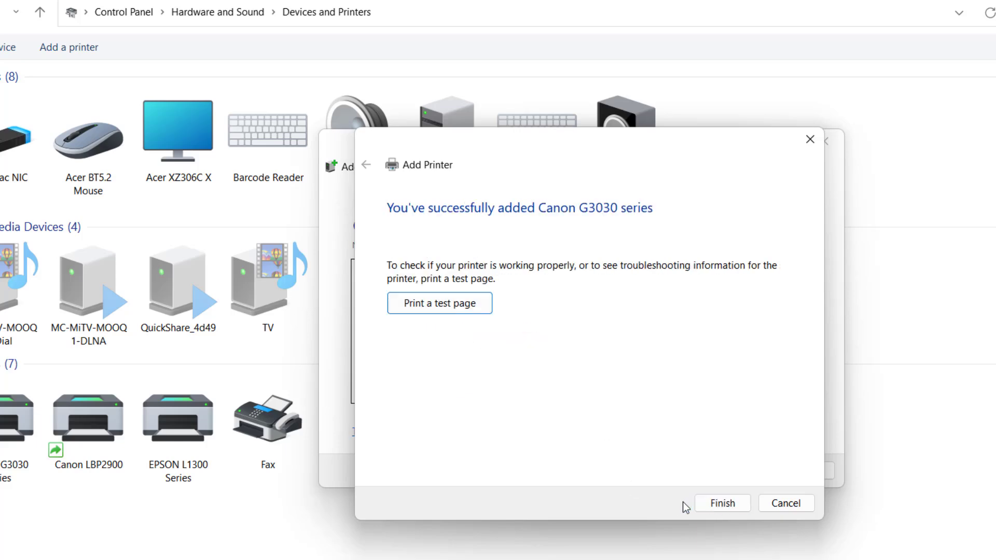
left_click(724, 507)
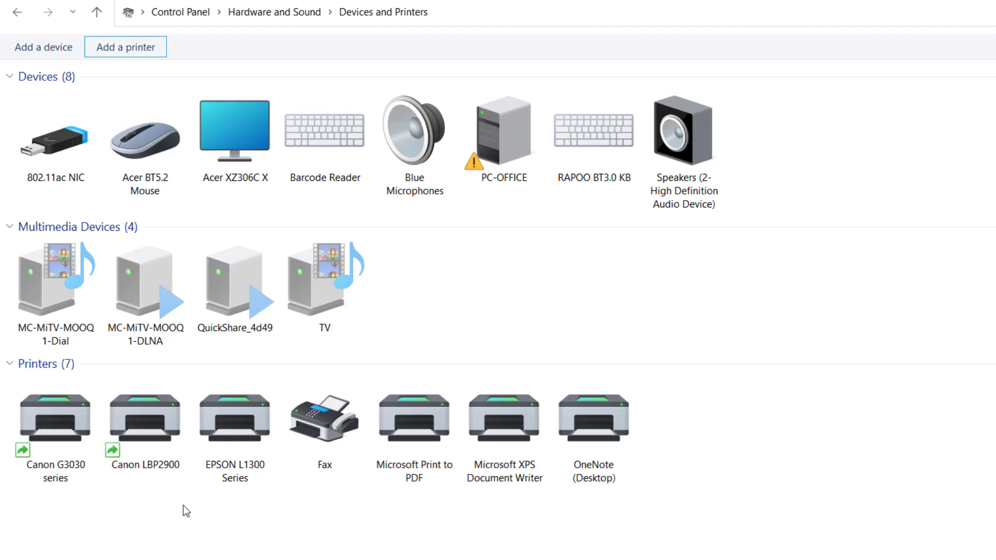
mouse_move(56, 427)
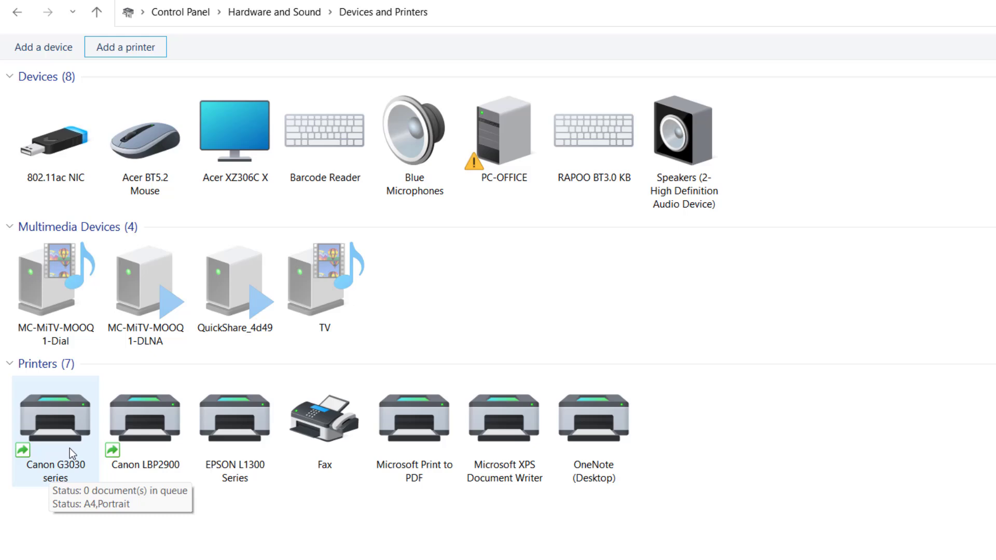
Check the Canon G3030 print queue, then in Word's print settings choose Canon G3030 series.
double_click(69, 448)
left_click(427, 59)
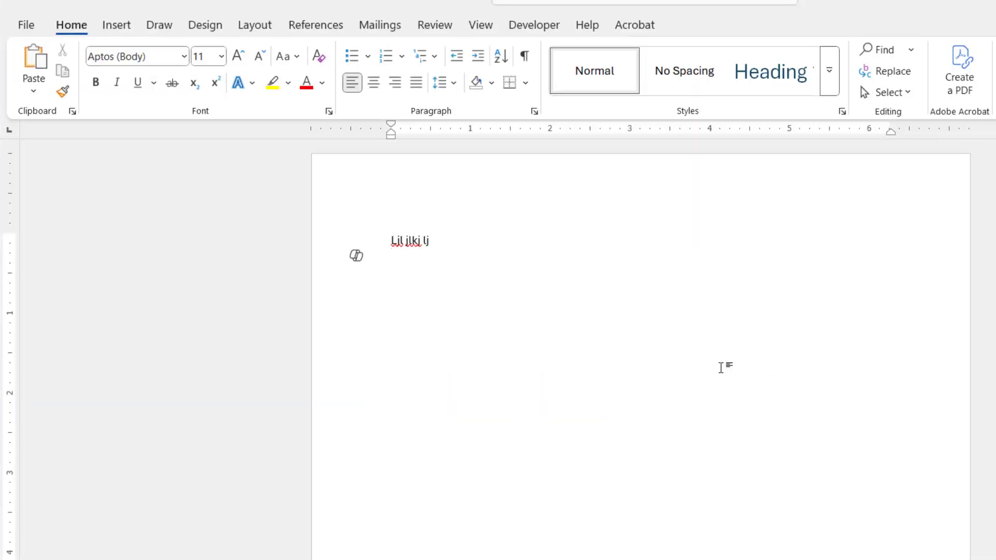
key("ctrl+p")
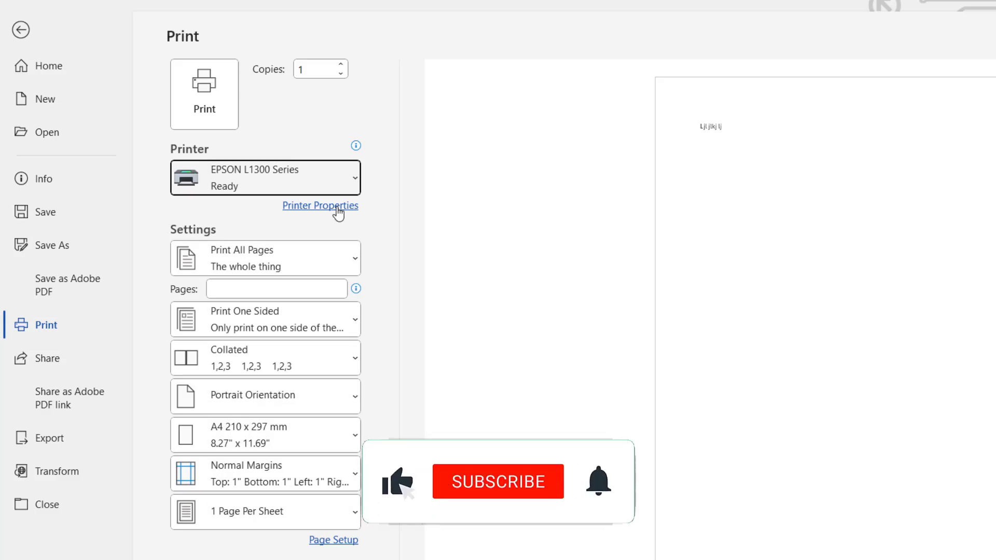
left_click(304, 182)
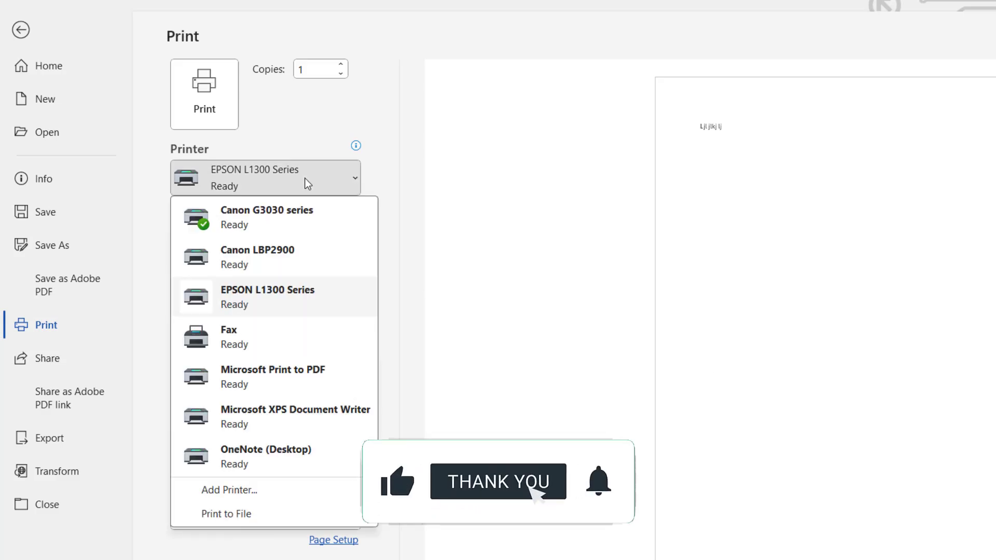
left_click(269, 224)
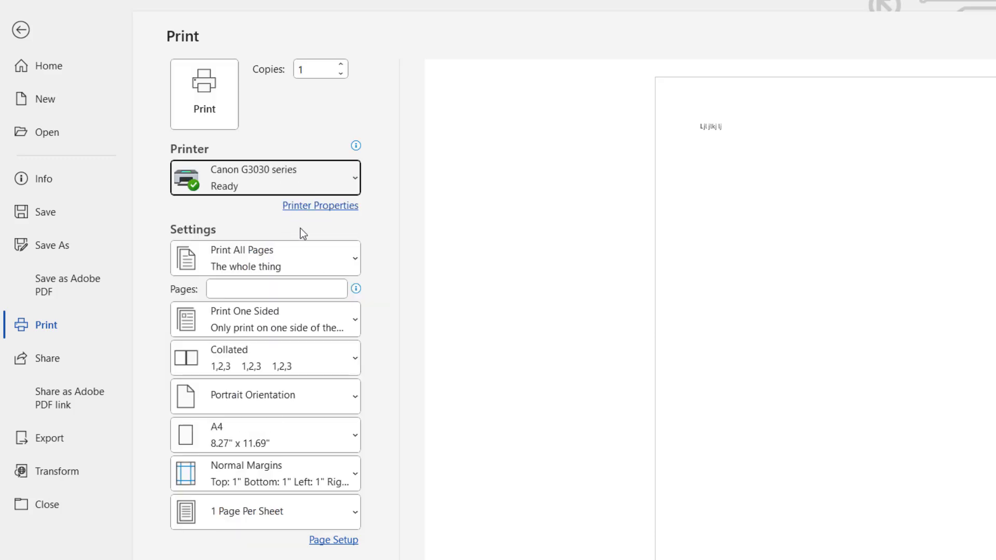
View the Canon printer's properties, leave print settings and minimise Word and Devices and Printers.
left_click(320, 210)
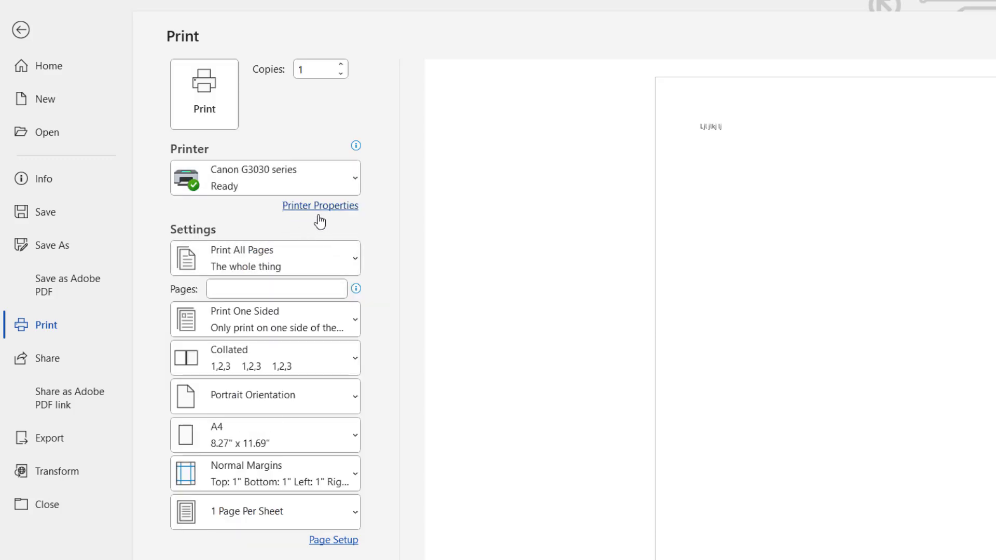
left_click(607, 3)
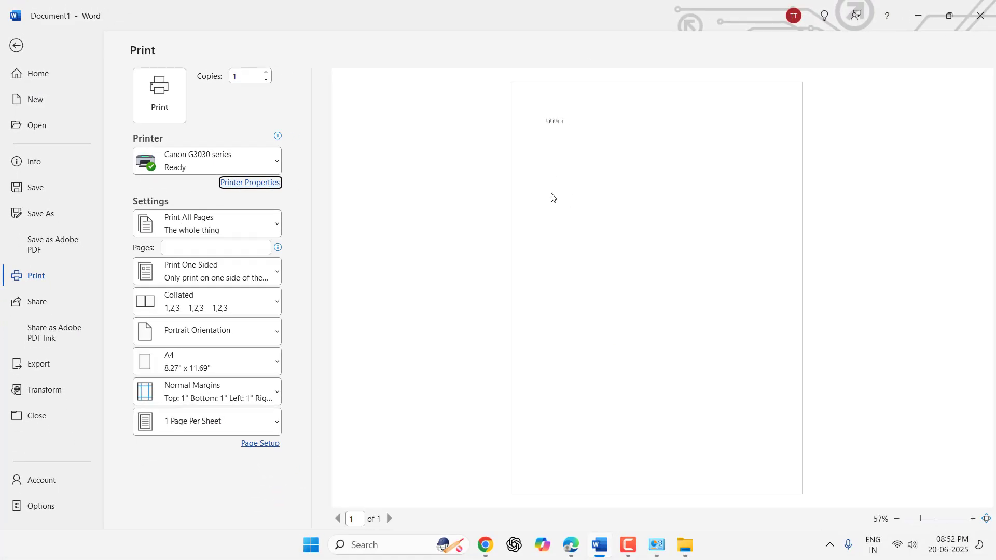
key("Escape")
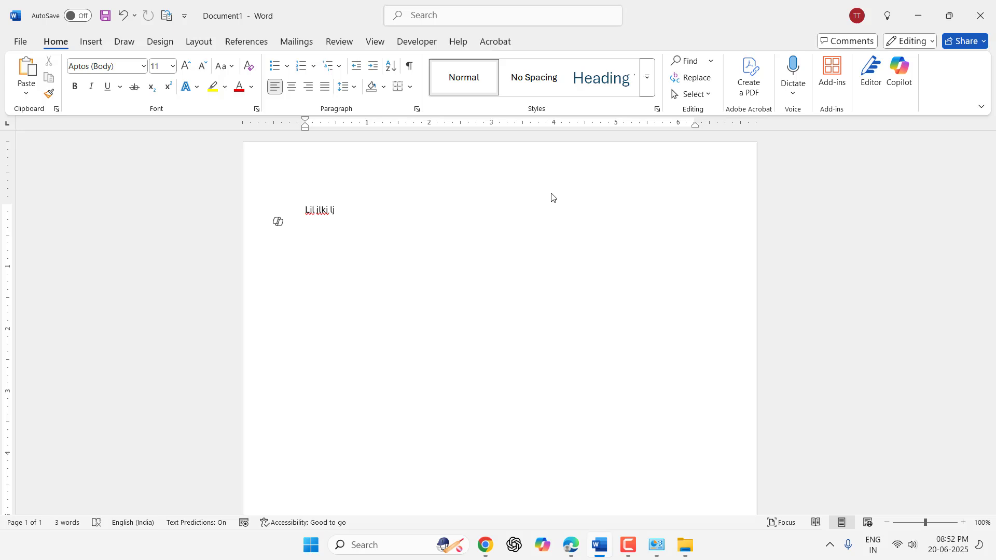
left_click(924, 28)
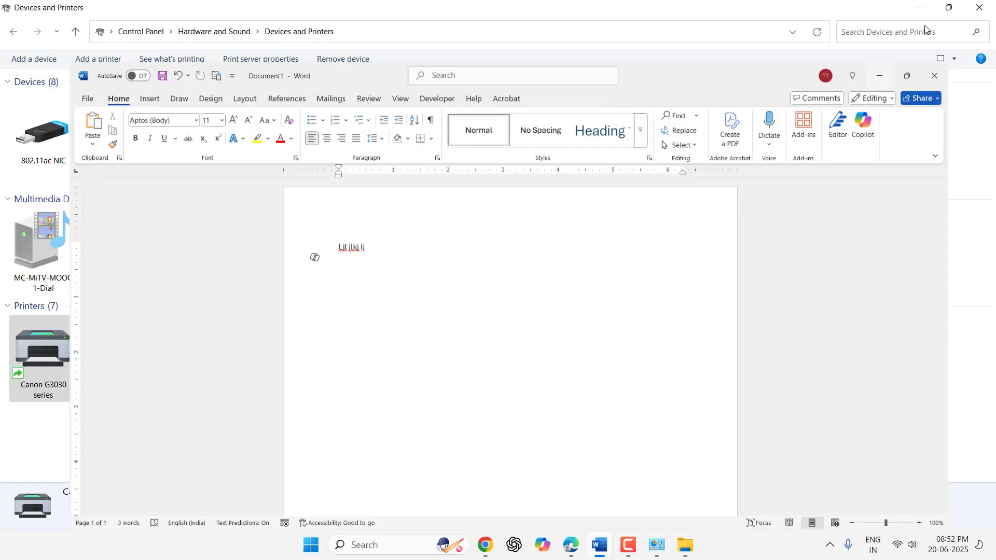
left_click(921, 7)
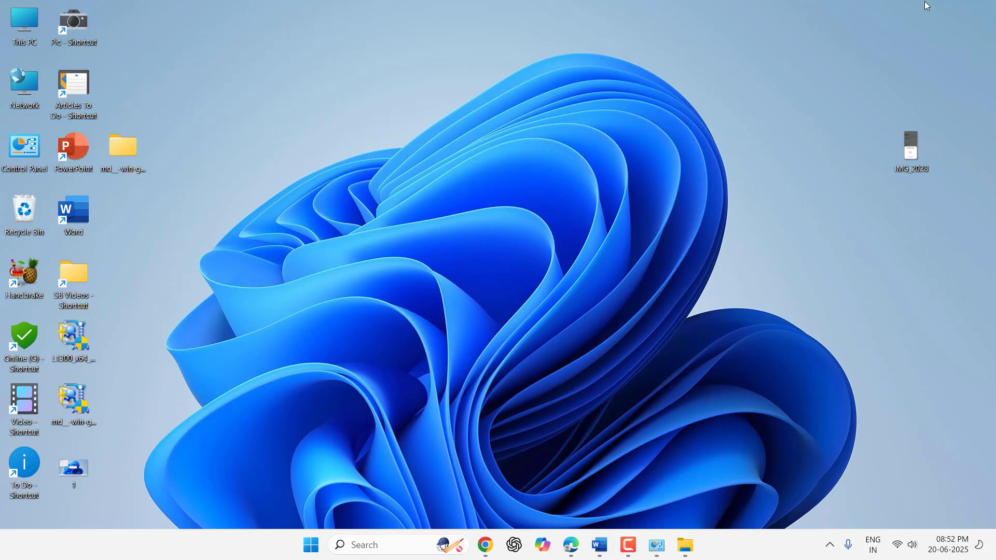